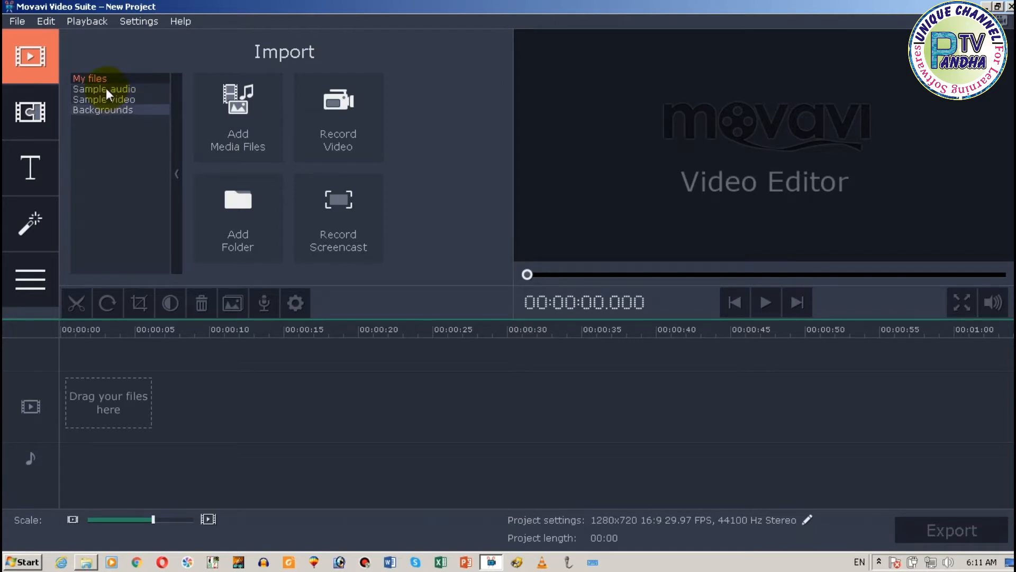
Step: Add the Countdown clip from the sample videos to the start of the video track
{"action": "left_click", "coordinate": [160, 104]}
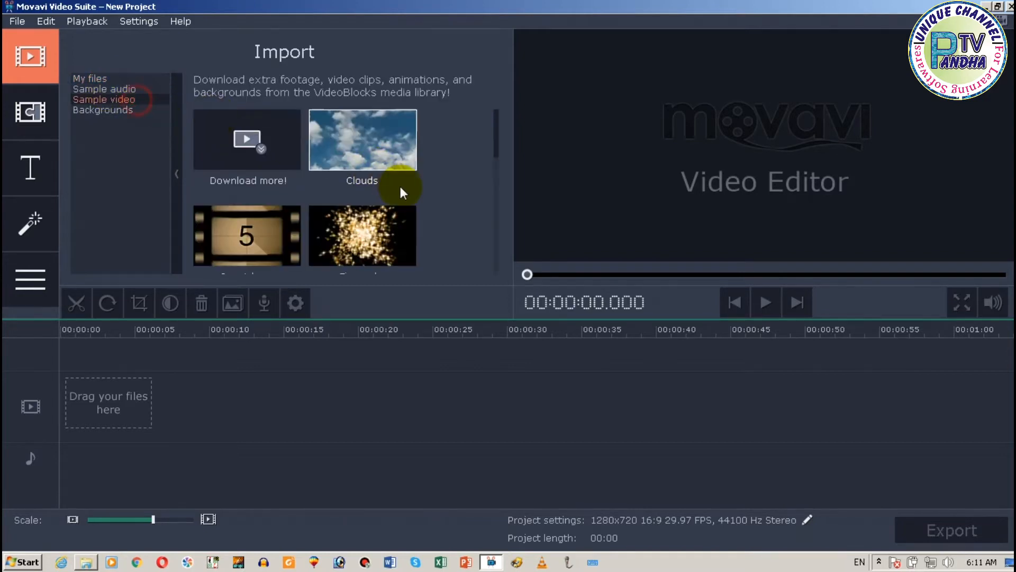
{"action": "left_click", "coordinate": [342, 212]}
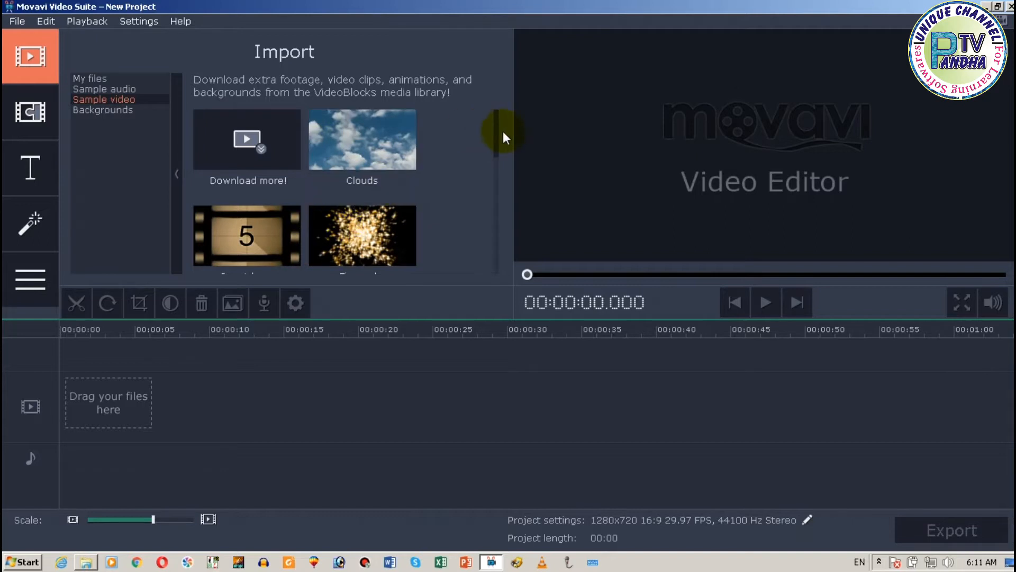
{"action": "left_click_drag", "start_coordinate": [497, 131], "coordinate": [500, 161]}
{"action": "scroll", "coordinate": [500, 162], "scroll_direction": "down", "scroll_amount": 1}
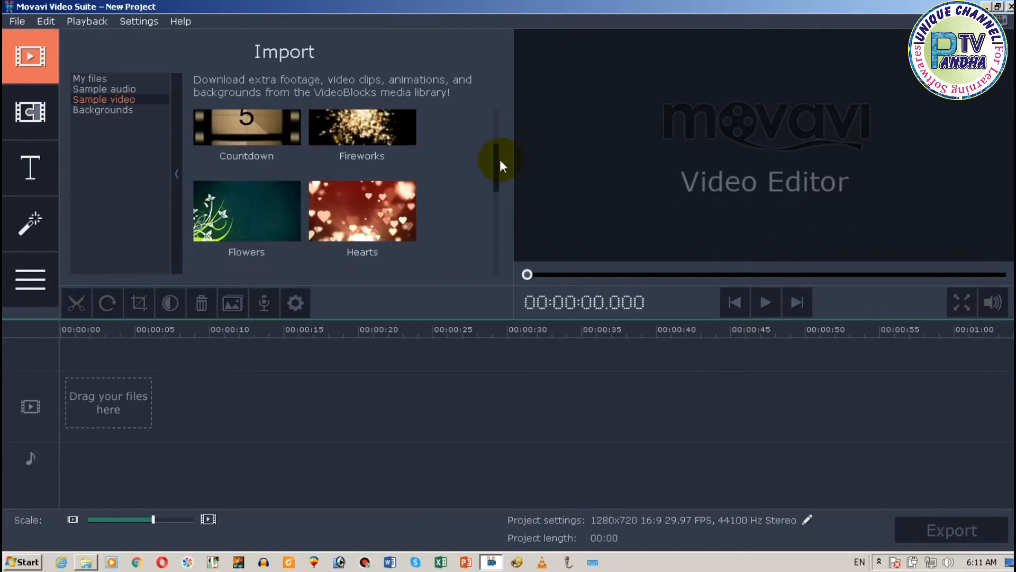
{"action": "scroll", "coordinate": [500, 162], "scroll_direction": "up", "scroll_amount": 3}
{"action": "left_click", "coordinate": [226, 199]}
{"action": "left_click_drag", "start_coordinate": [228, 202], "coordinate": [120, 454]}
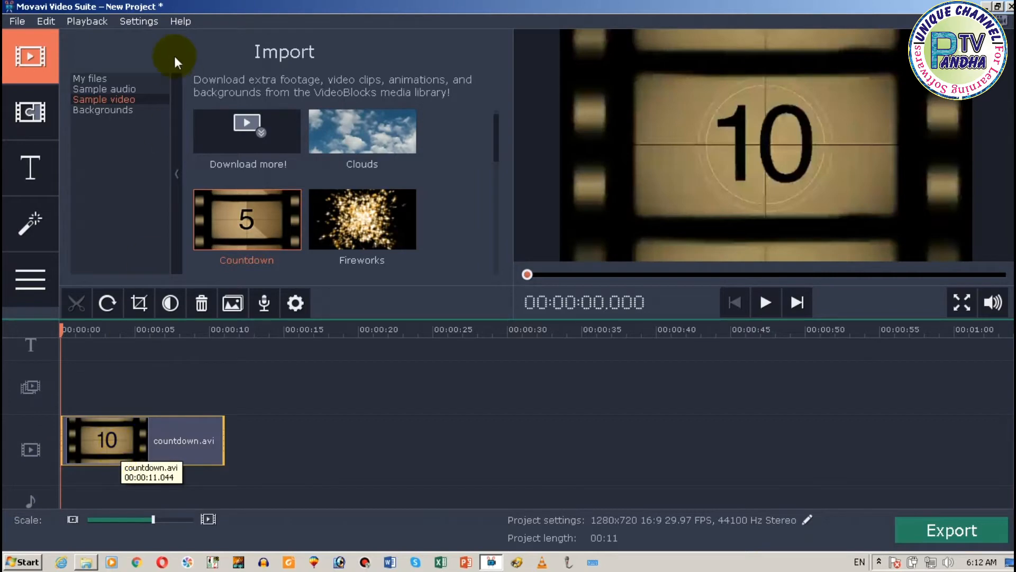
Step: Add the Romantic track from the sample audio to the start of the audio track
{"action": "left_click", "coordinate": [110, 89]}
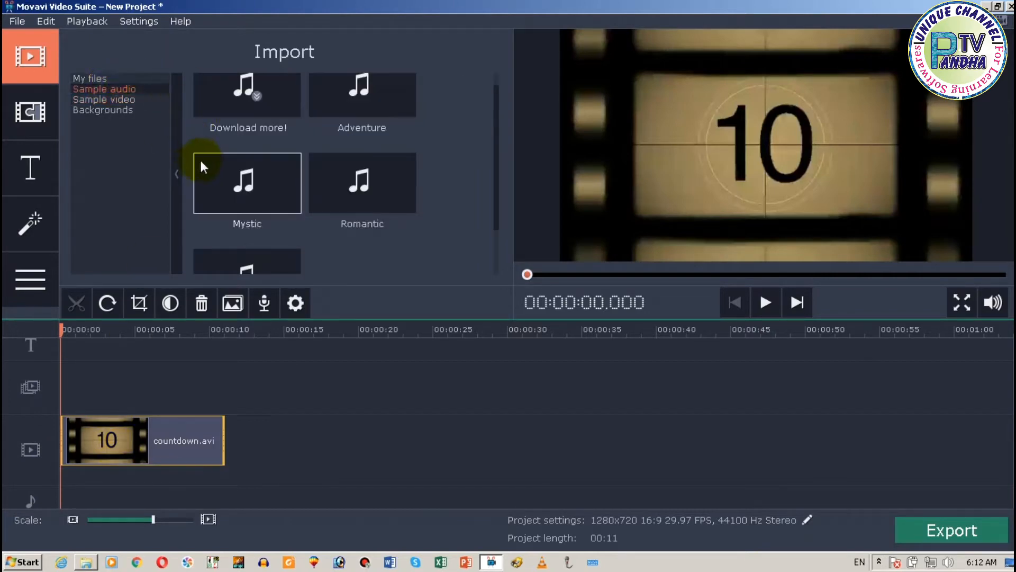
{"action": "left_click_drag", "start_coordinate": [331, 194], "coordinate": [58, 473]}
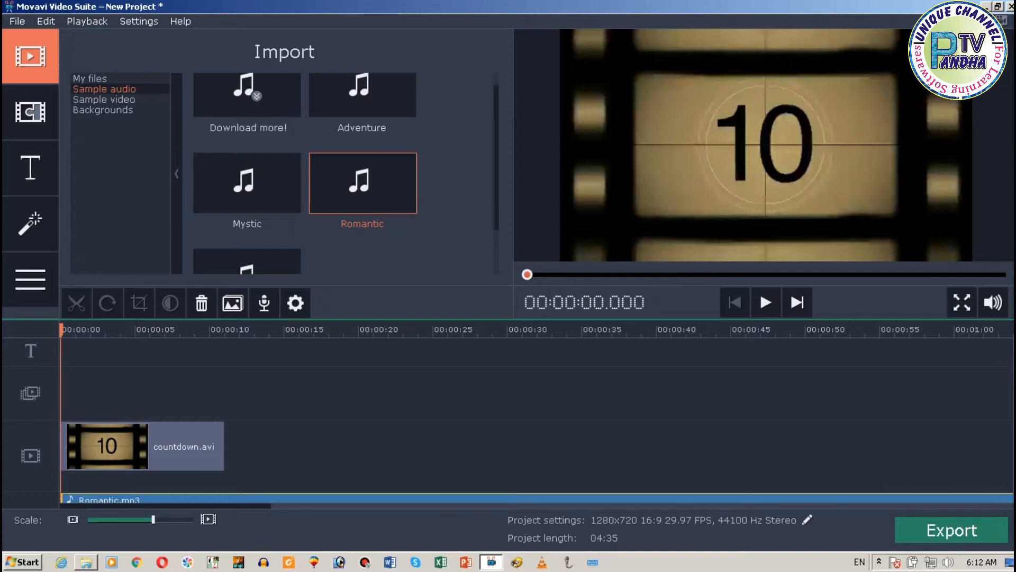
{"action": "scroll", "coordinate": [538, 418], "scroll_direction": "down", "scroll_amount": 1}
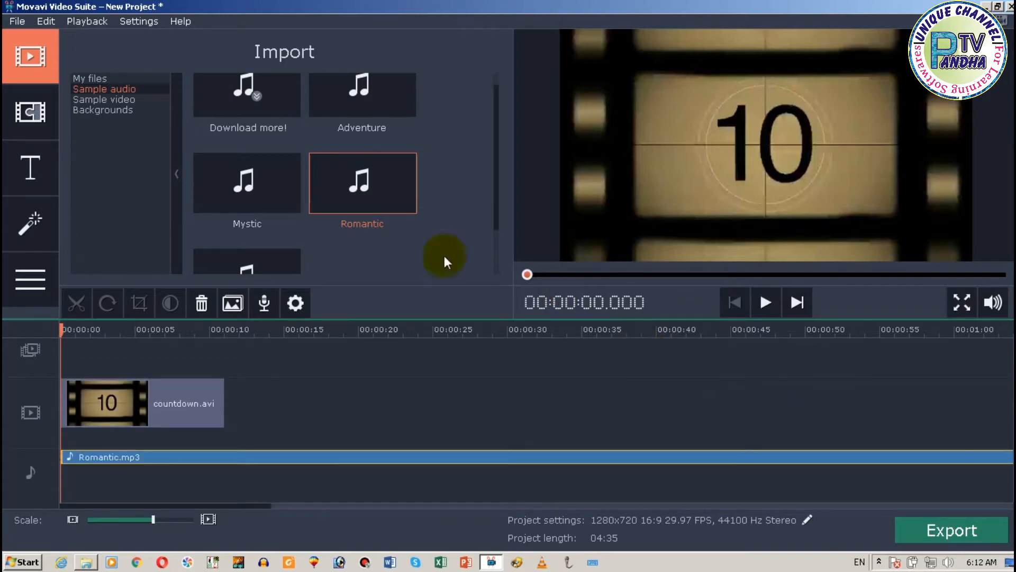
Step: Place the Space background right after the countdown clip on the video track, keeping only one copy of it
{"action": "left_click", "coordinate": [113, 110]}
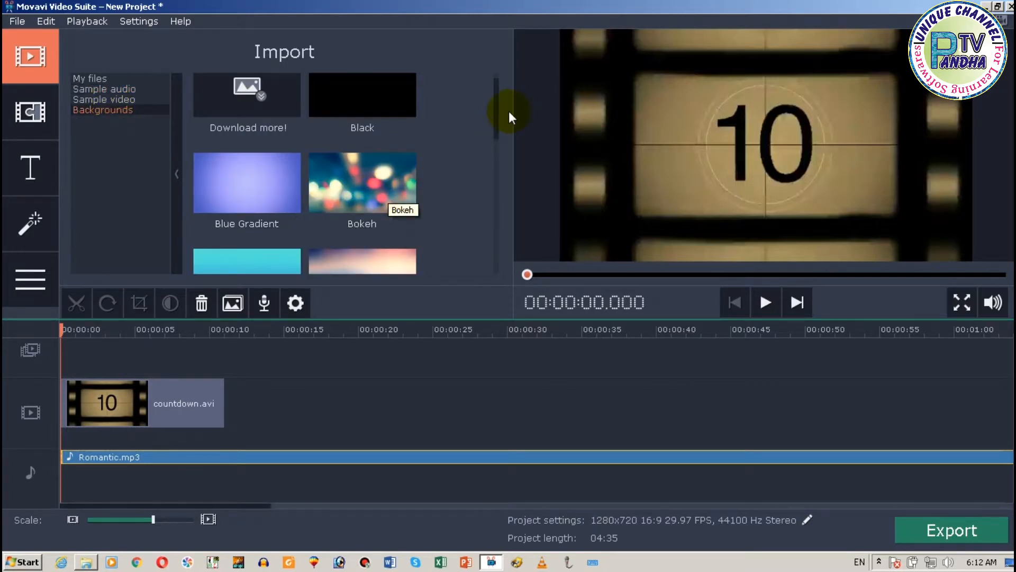
{"action": "left_click_drag", "start_coordinate": [510, 116], "coordinate": [482, 155]}
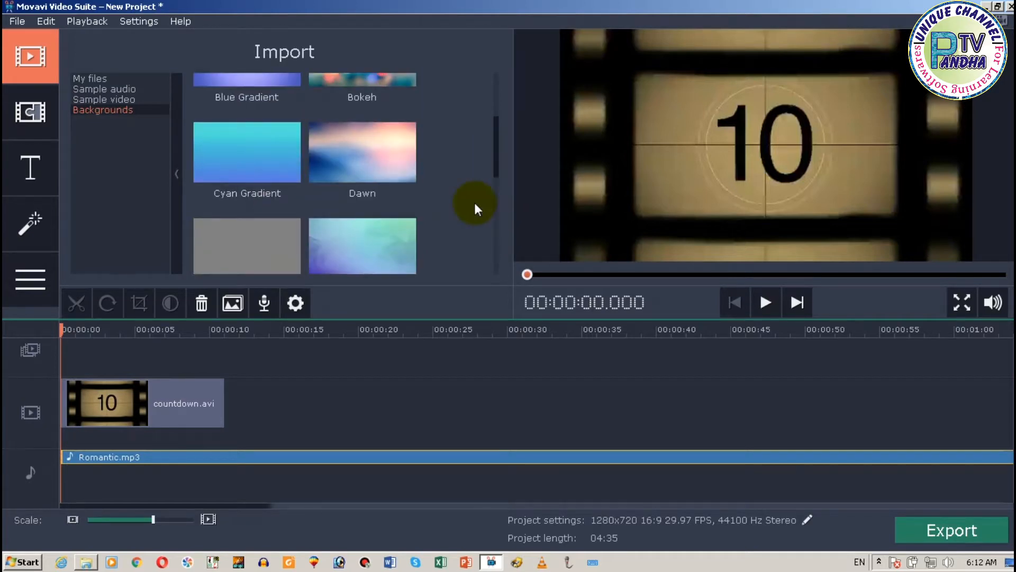
{"action": "scroll", "coordinate": [476, 206], "scroll_direction": "down", "scroll_amount": 3}
{"action": "mouse_move", "coordinate": [365, 200]}
{"action": "left_mouse_down"}
{"action": "mouse_move", "coordinate": [259, 325]}
{"action": "mouse_move", "coordinate": [224, 351]}
{"action": "mouse_move", "coordinate": [237, 402]}
{"action": "mouse_move", "coordinate": [250, 406]}
{"action": "mouse_move", "coordinate": [212, 426]}
{"action": "mouse_move", "coordinate": [218, 417]}
{"action": "left_mouse_up"}
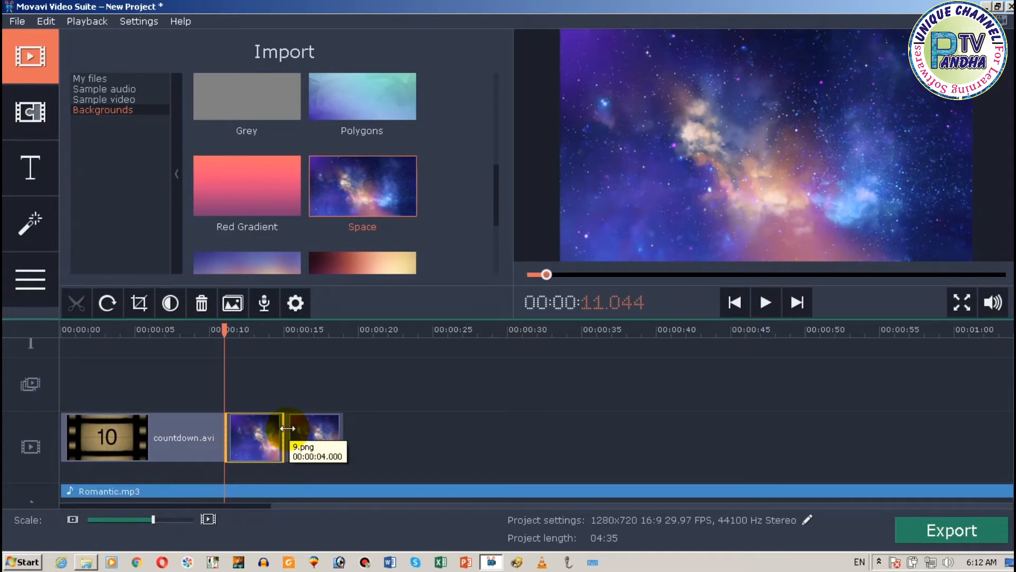
{"action": "key", "text": "Delete"}
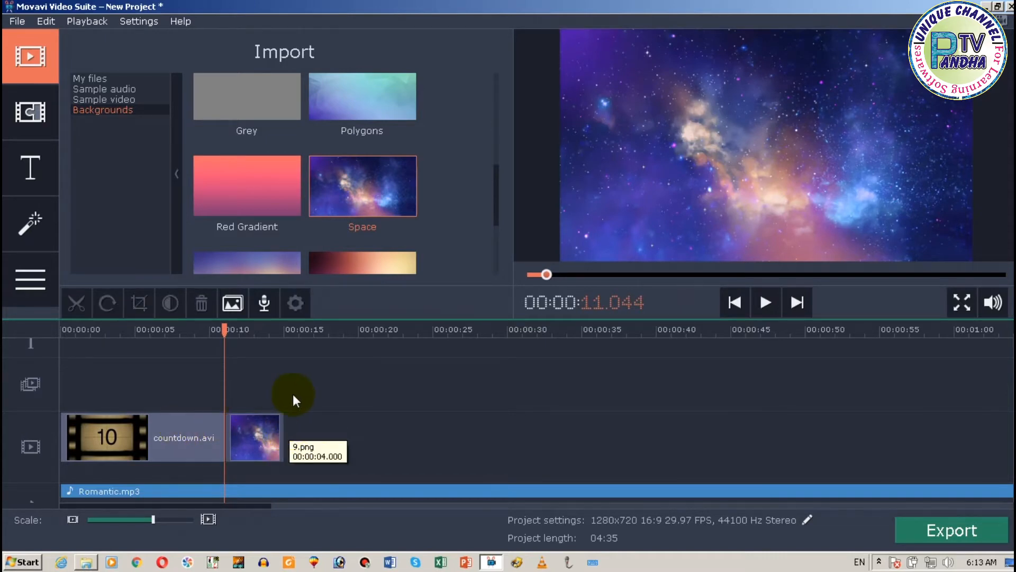
Step: Play the project from the beginning for a few seconds and pause it
{"action": "left_click_drag", "start_coordinate": [224, 329], "coordinate": [55, 354]}
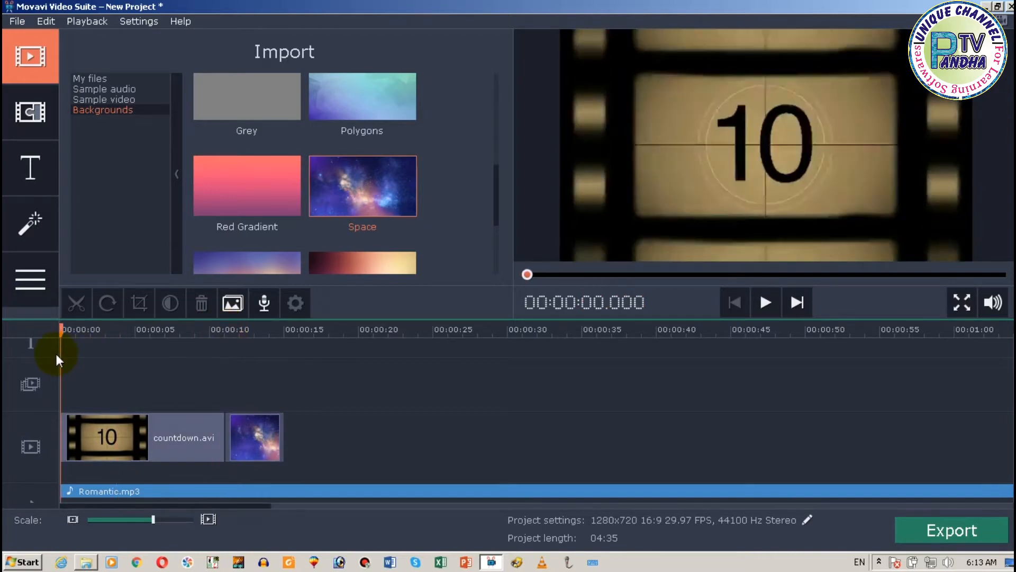
{"action": "key", "text": "space"}
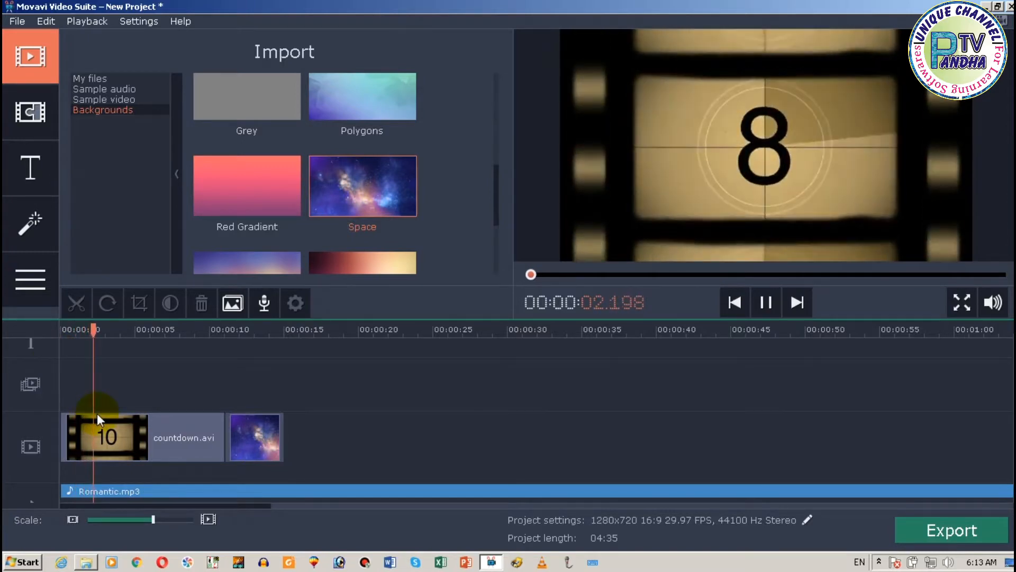
{"action": "key", "text": "space"}
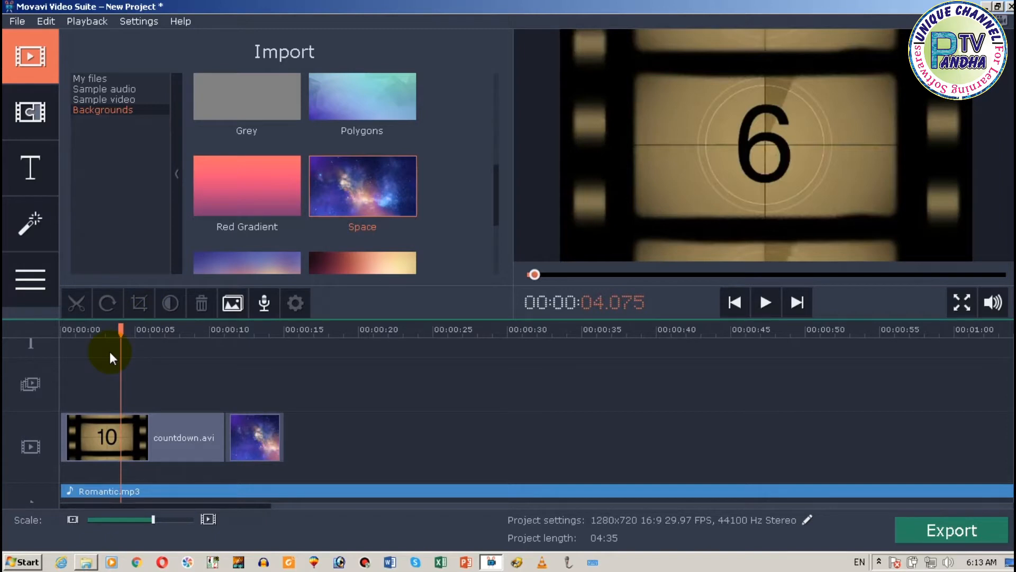
{"action": "left_click", "coordinate": [39, 460]}
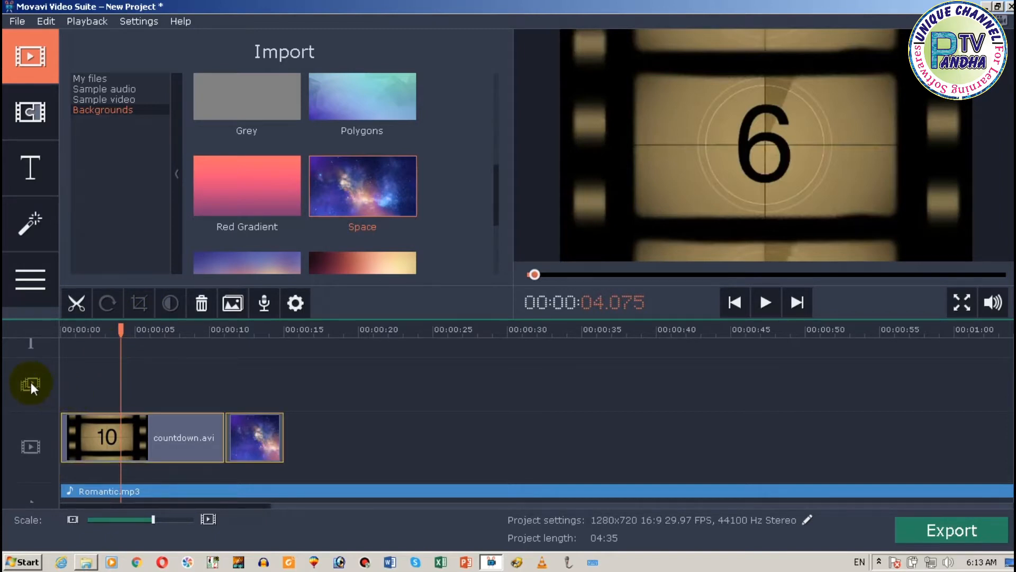
{"action": "left_click", "coordinate": [30, 383]}
{"action": "left_click", "coordinate": [25, 344]}
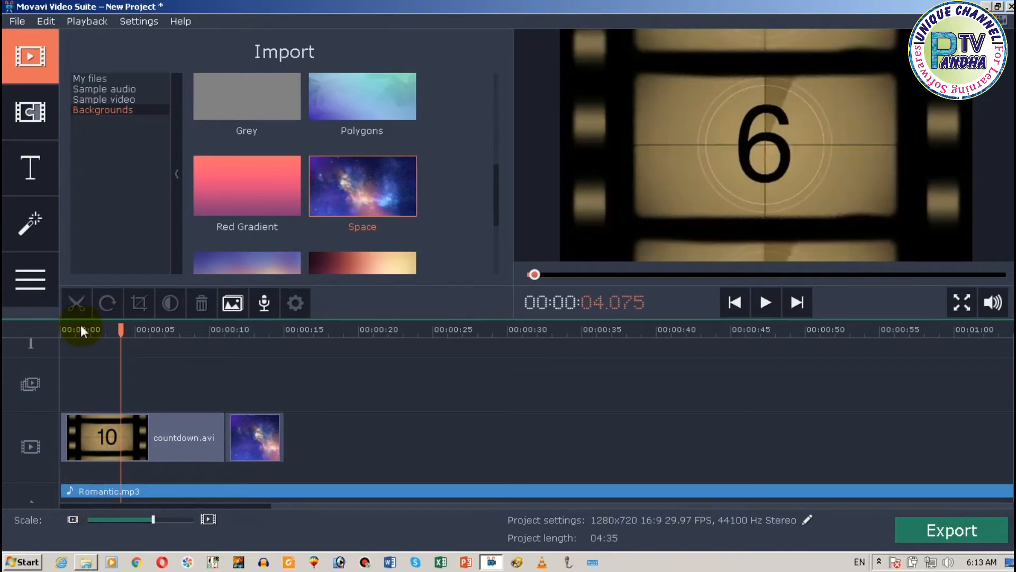
Step: Select the countdown clip and enlarge the timeline scale until the ruler divisions are 0.750 seconds apart
{"action": "left_click", "coordinate": [101, 430]}
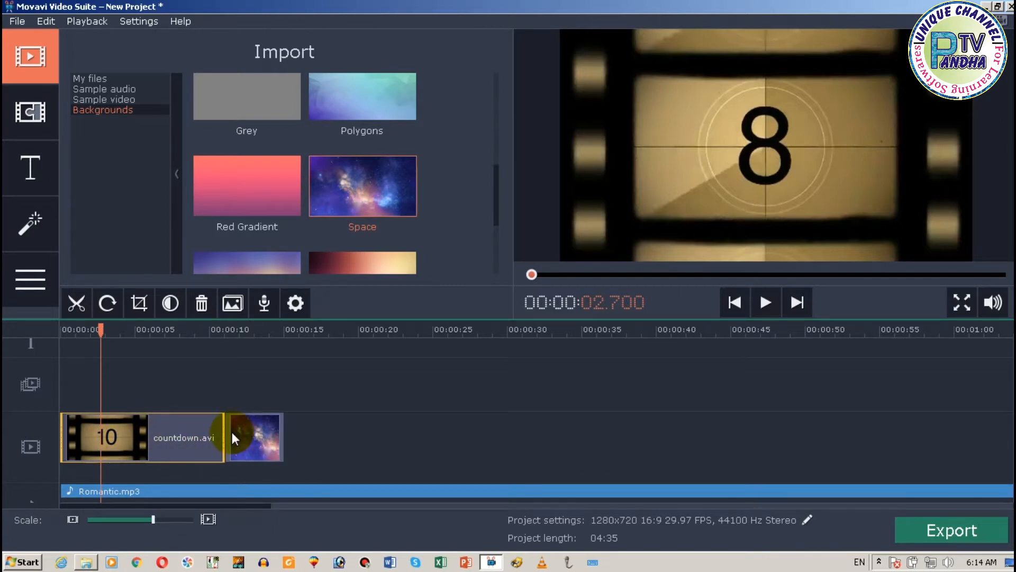
{"action": "left_click", "coordinate": [209, 519]}
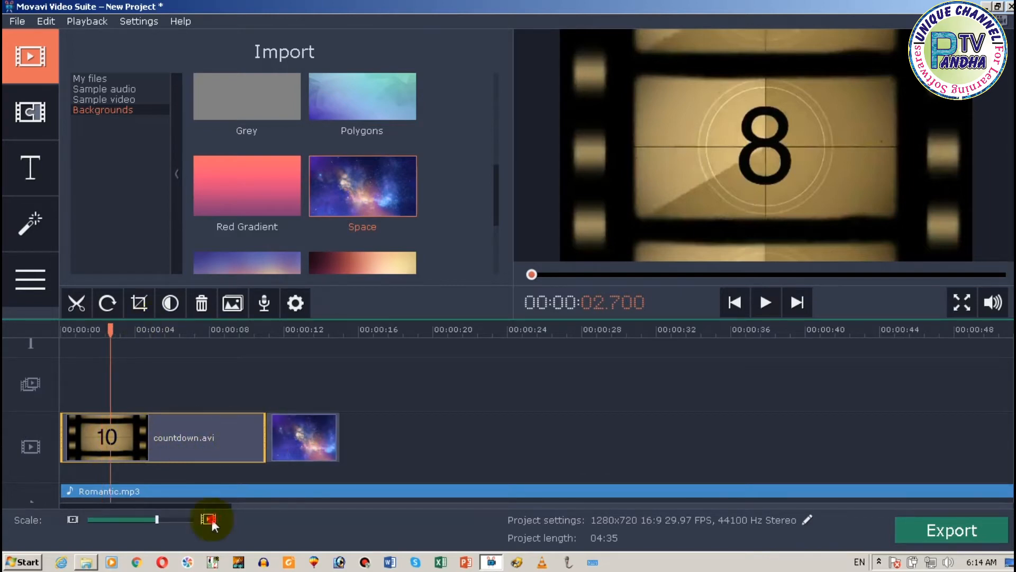
{"action": "left_click", "coordinate": [209, 519]}
{"action": "left_click", "coordinate": [209, 519]}
{"action": "left_click", "coordinate": [209, 519]}
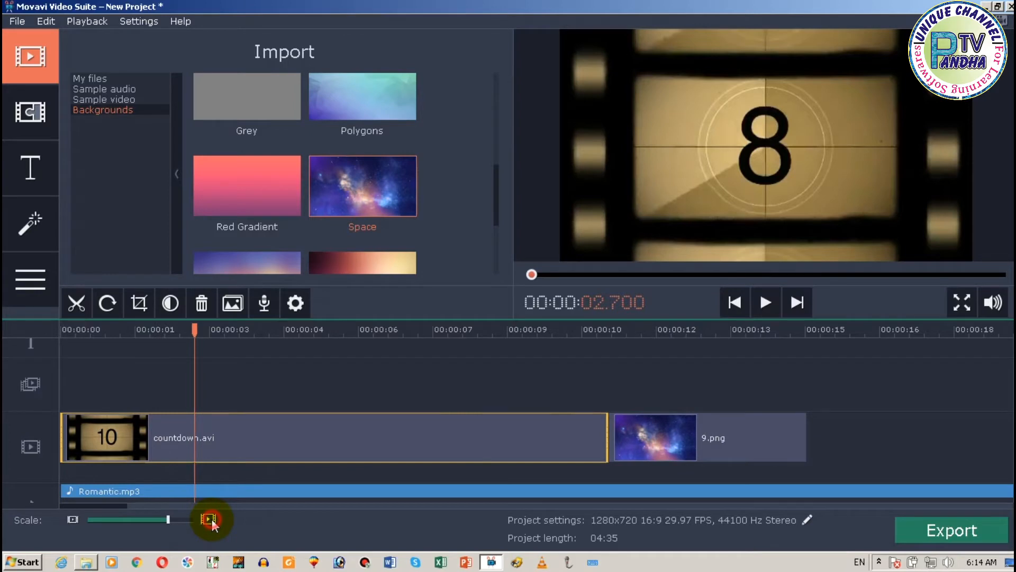
{"action": "left_click", "coordinate": [210, 519]}
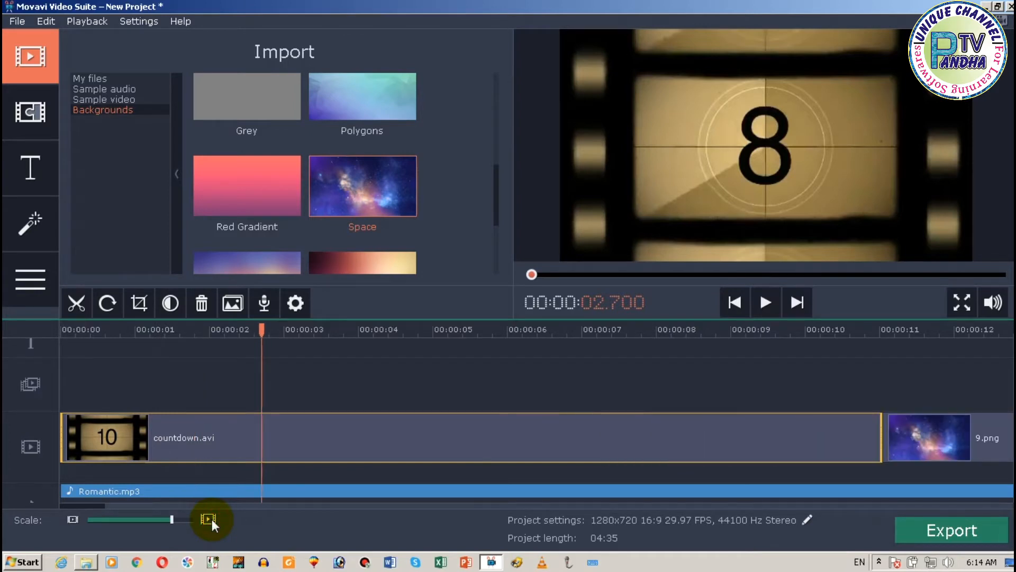
{"action": "left_click", "coordinate": [209, 519]}
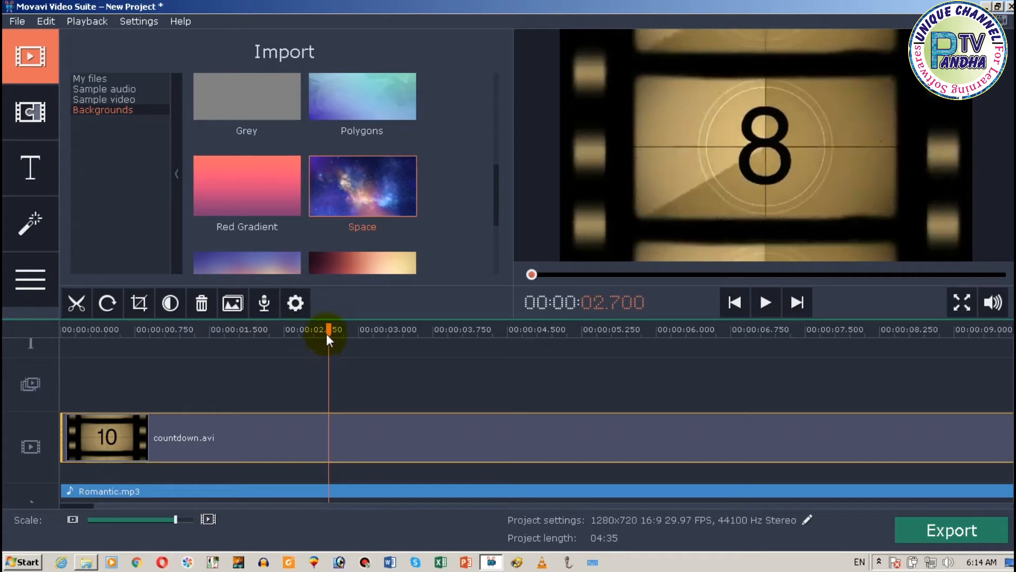
Step: Play the countdown from near its beginning in short stretches, pausing to examine where the numbers change
{"action": "left_click_drag", "start_coordinate": [327, 335], "coordinate": [111, 366]}
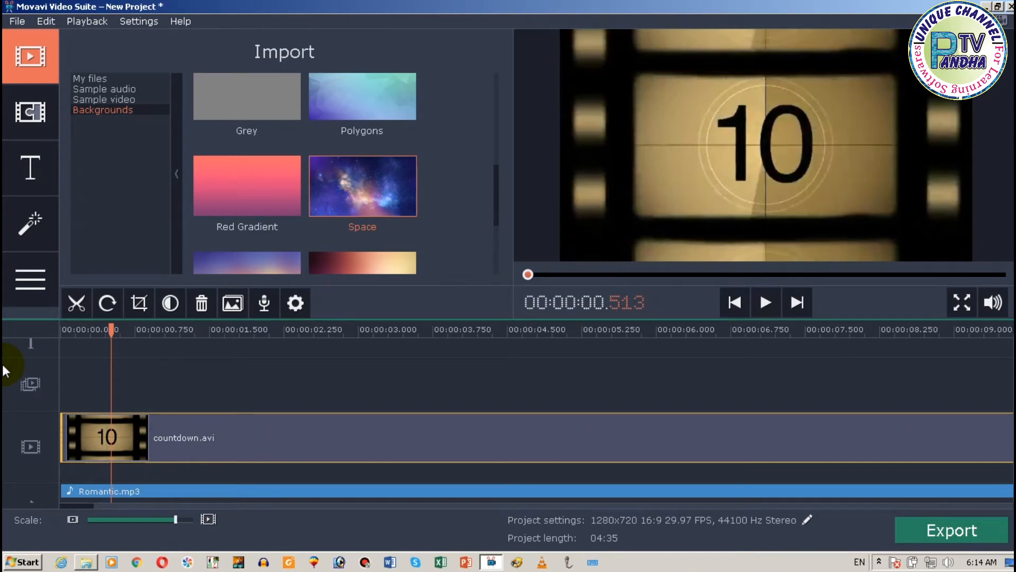
{"action": "key", "text": "Home"}
{"action": "key", "text": "space"}
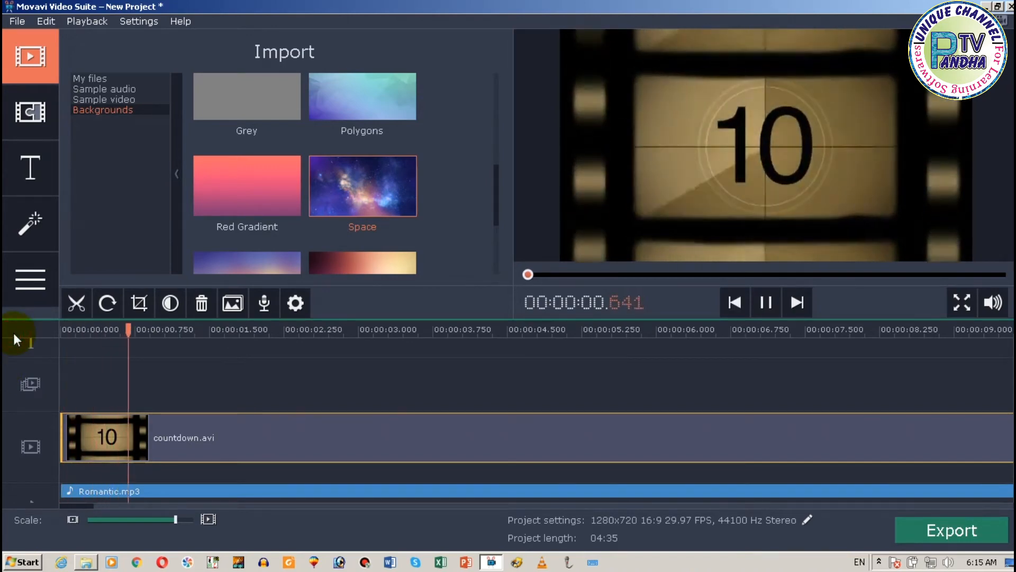
{"action": "key", "text": "space"}
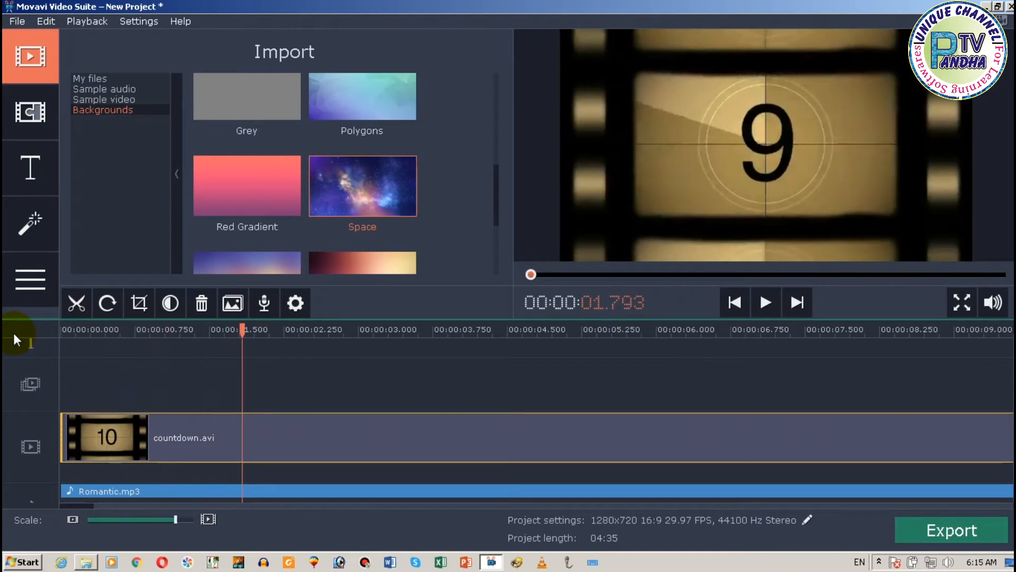
{"action": "key", "text": "space"}
{"action": "key", "text": "space"}
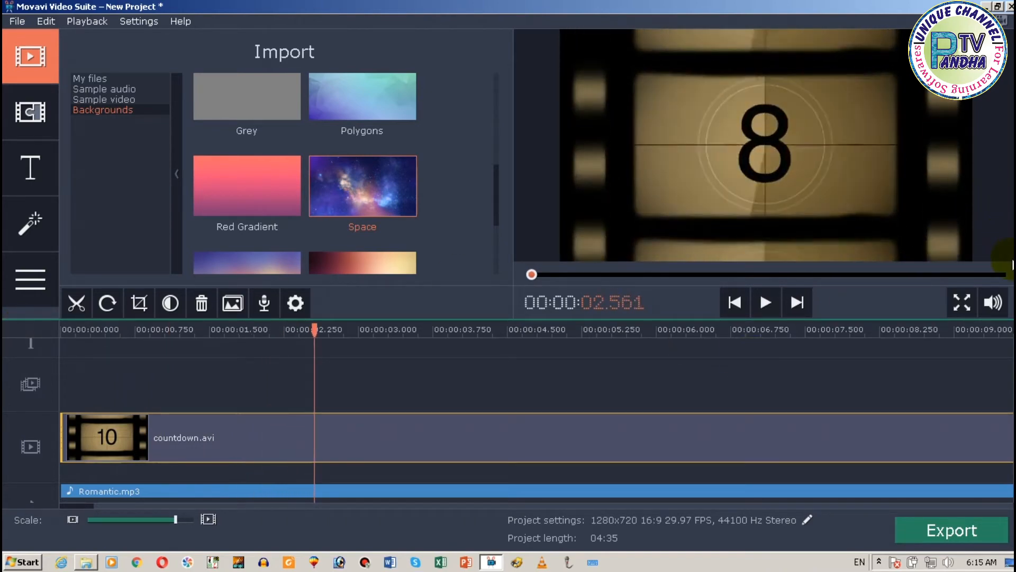
Step: Lower the preview volume almost to the minimum and resume playback
{"action": "mouse_move", "coordinate": [993, 302]}
{"action": "left_click_drag", "start_coordinate": [994, 207], "coordinate": [1002, 281]}
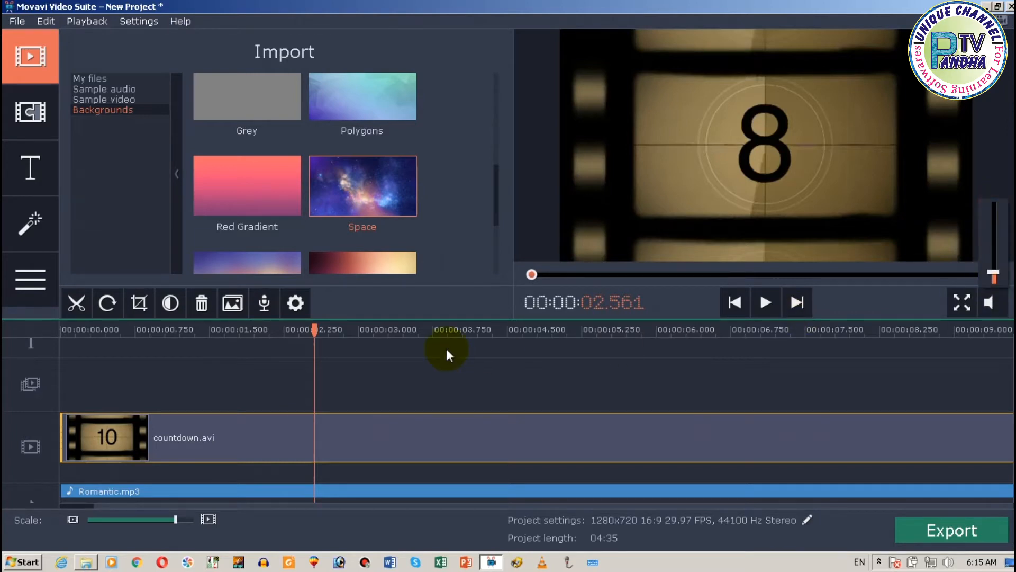
{"action": "key", "text": "space"}
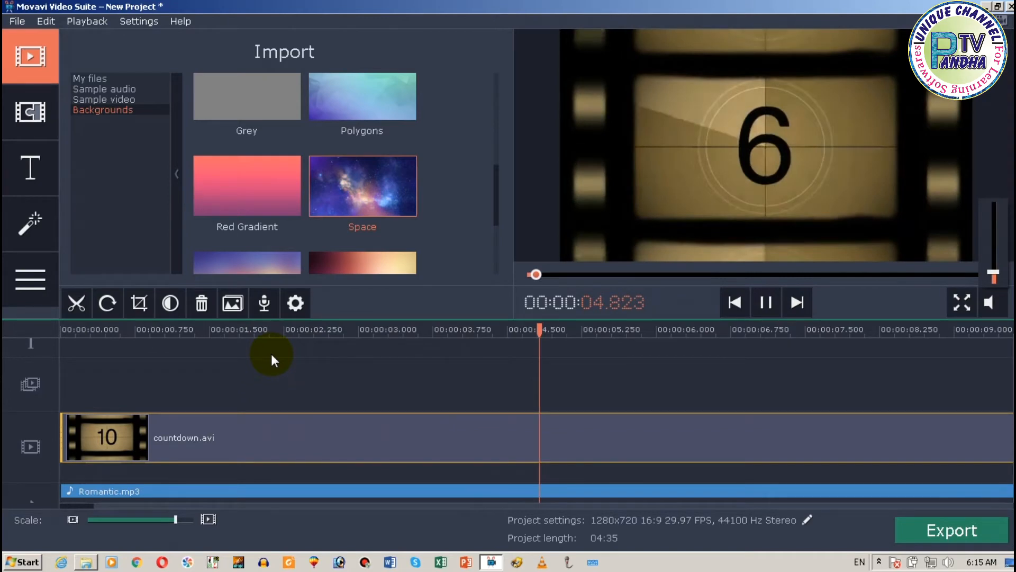
Step: Split the countdown clip at 00:00:00.997, at the end of the number 10
{"action": "left_click", "coordinate": [668, 332]}
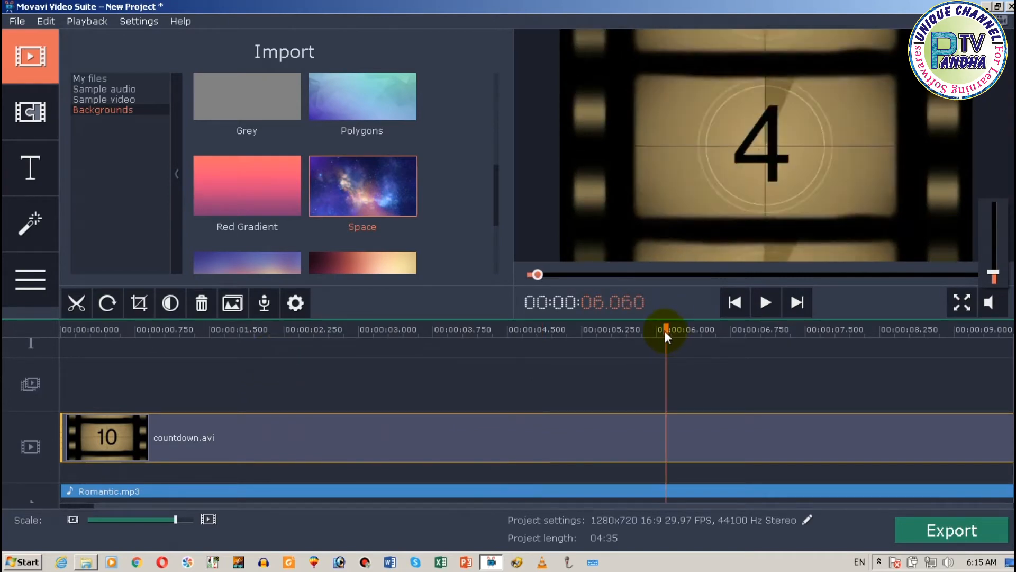
{"action": "key", "text": "Home"}
{"action": "key", "text": "space"}
{"action": "key", "text": "space"}
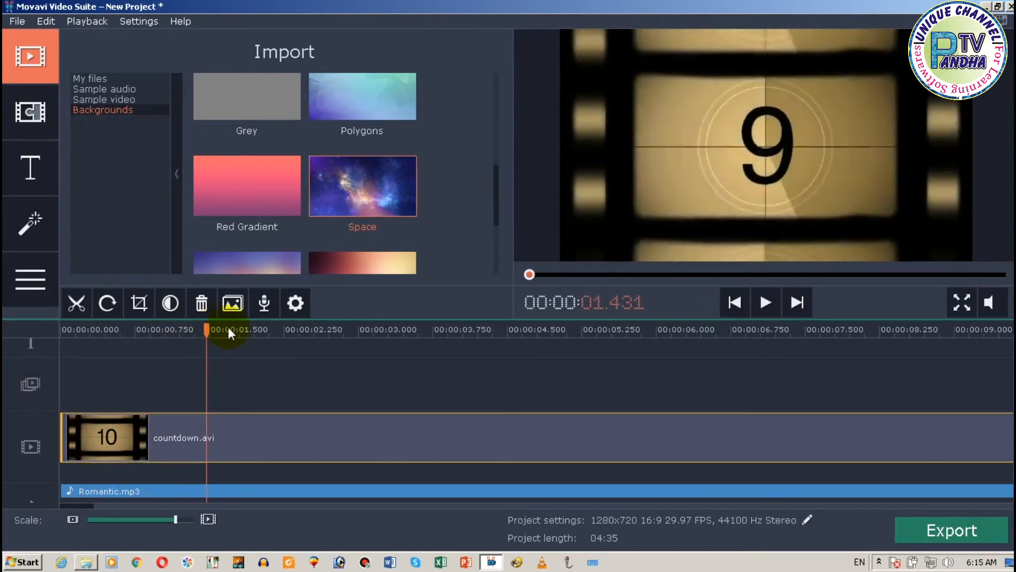
{"action": "left_click", "coordinate": [206, 330]}
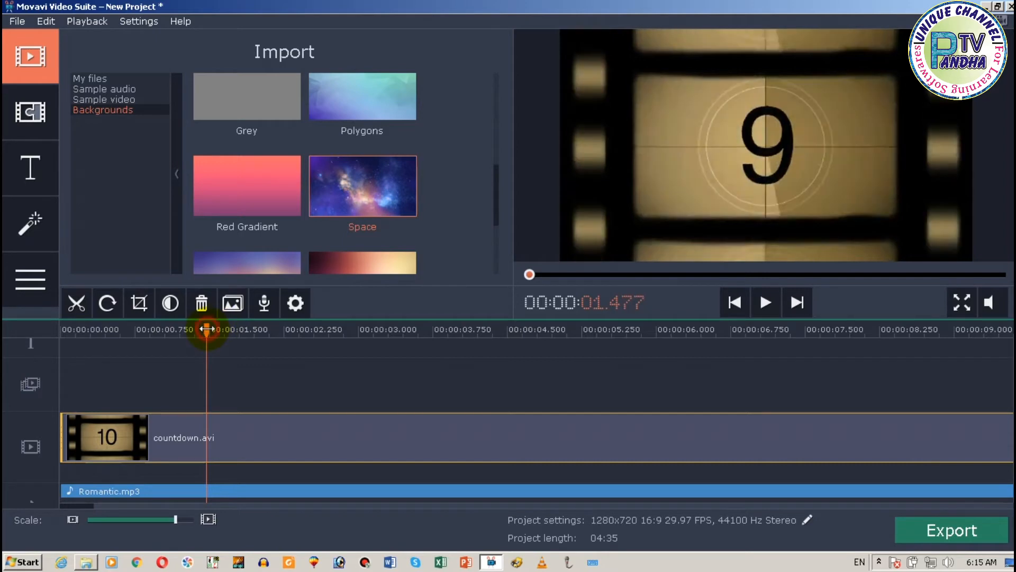
{"action": "left_click_drag", "start_coordinate": [185, 337], "coordinate": [160, 350]}
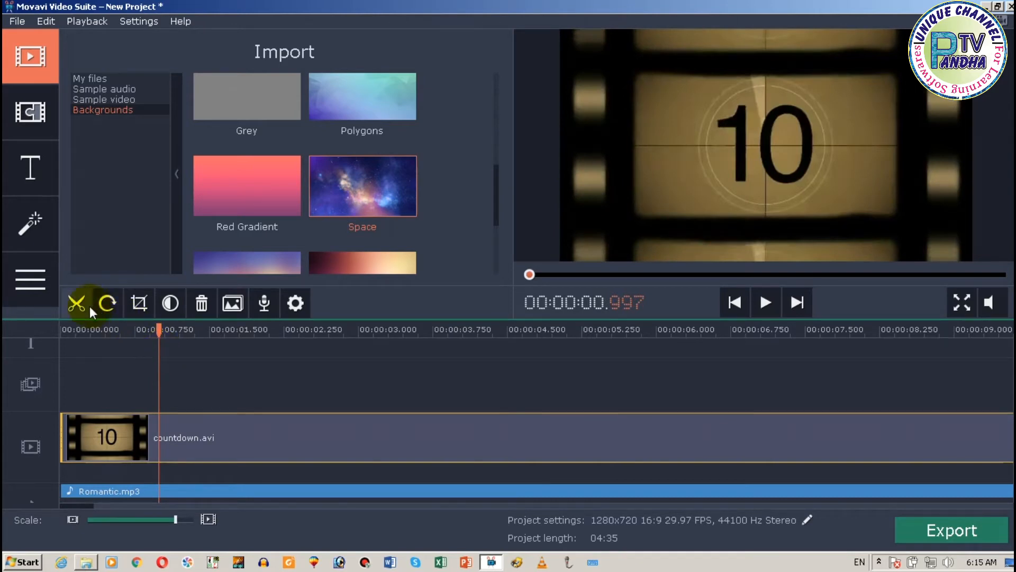
{"action": "left_click", "coordinate": [74, 304]}
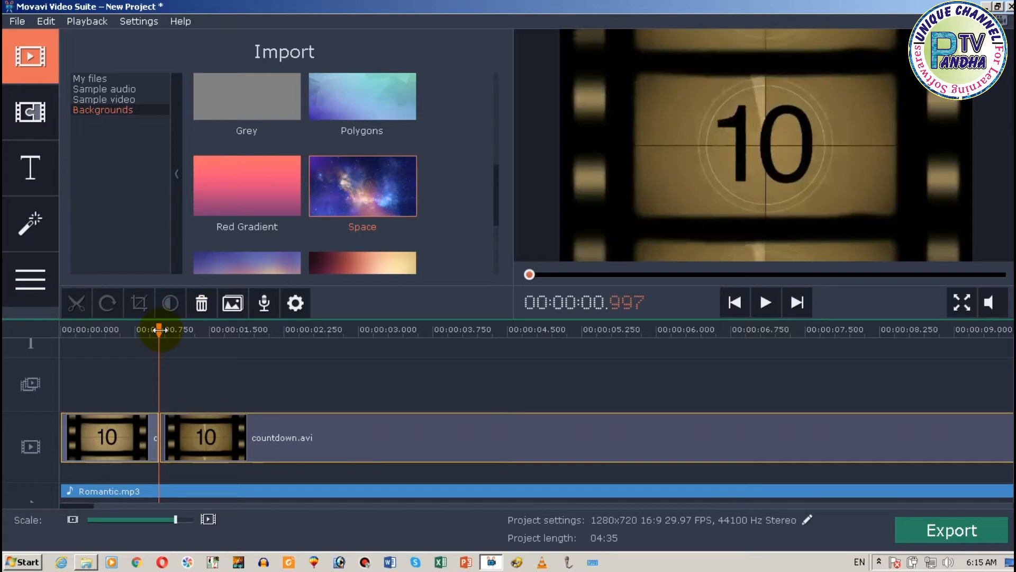
Step: Check both pieces of the split countdown clip, ending with the first piece selected
{"action": "left_click", "coordinate": [174, 339]}
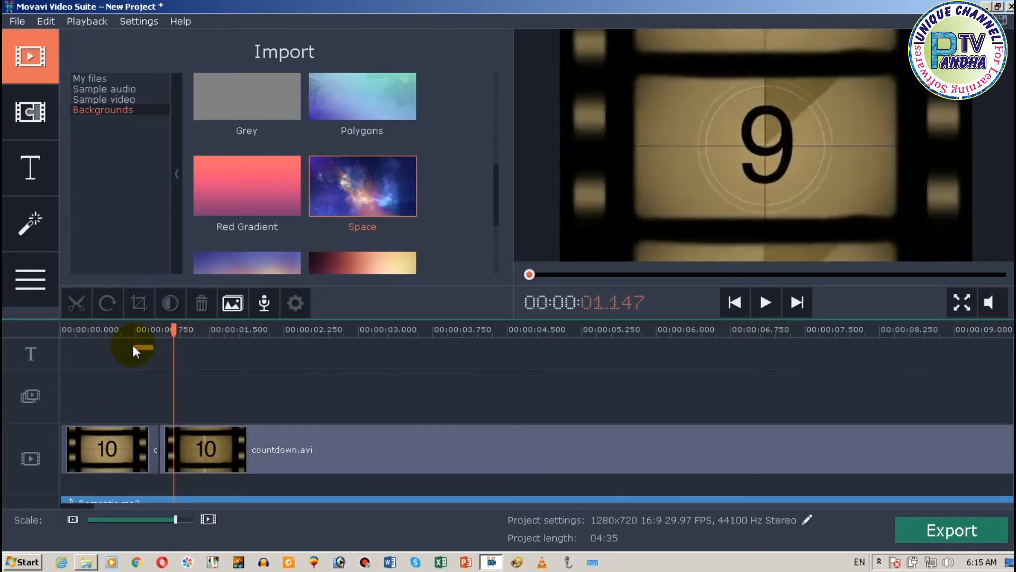
{"action": "left_click", "coordinate": [134, 447]}
{"action": "left_click", "coordinate": [211, 436]}
{"action": "left_click", "coordinate": [142, 440]}
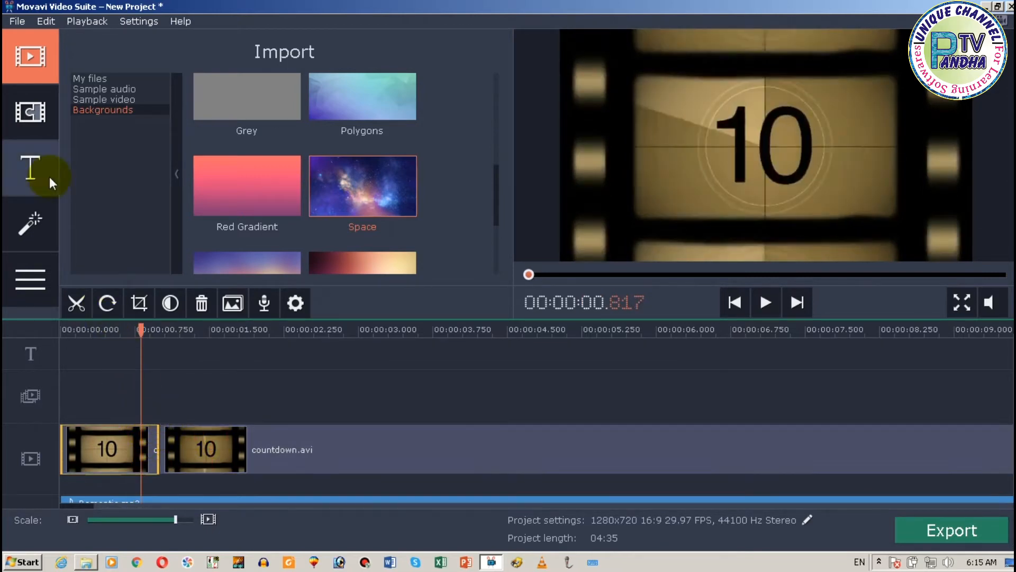
Step: Add a Circle out transition between the two countdown pieces and accept its properties with the 00:00:00.498 duration
{"action": "left_click", "coordinate": [24, 117]}
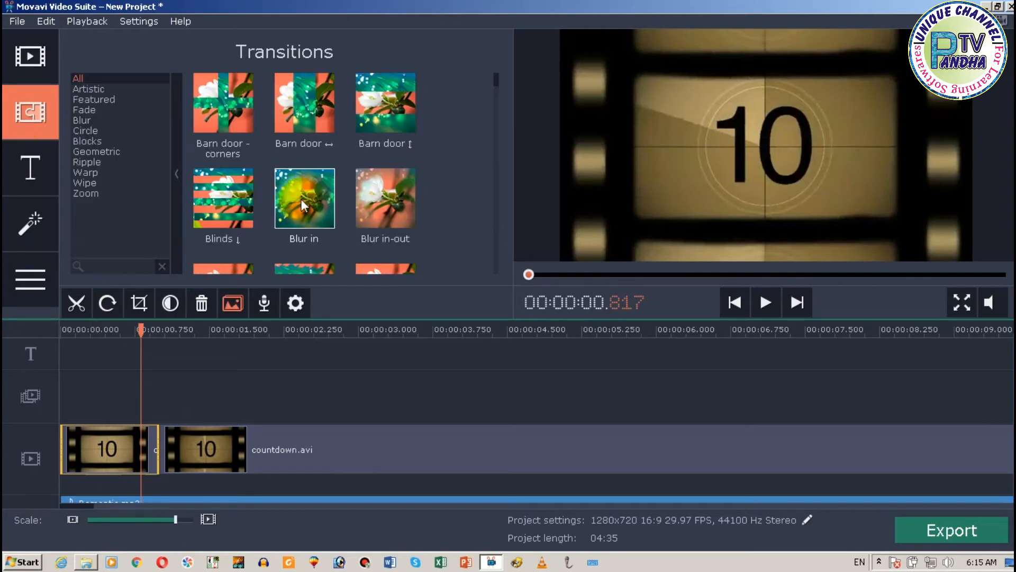
{"action": "left_click", "coordinate": [99, 129]}
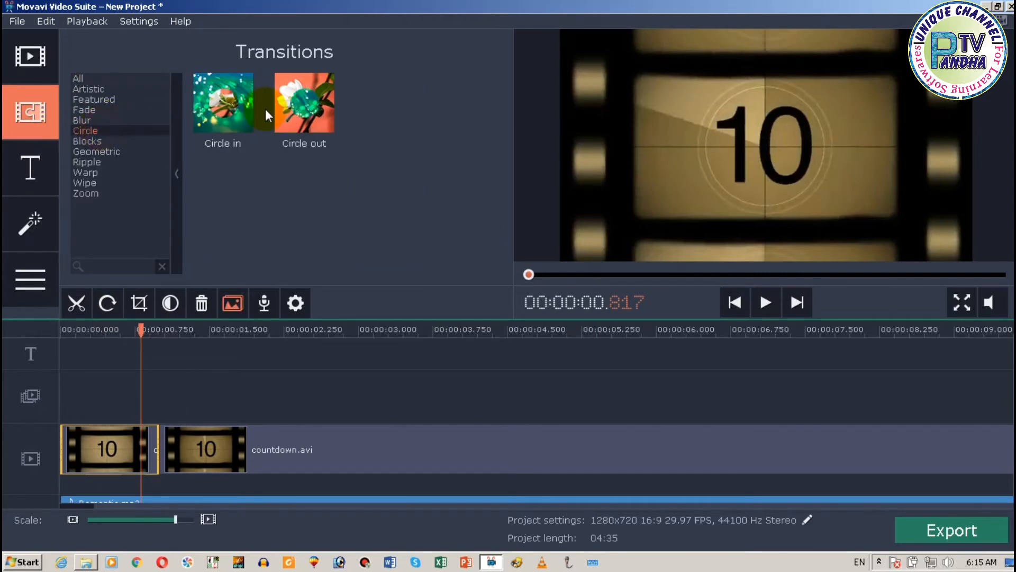
{"action": "left_click_drag", "start_coordinate": [278, 109], "coordinate": [138, 430]}
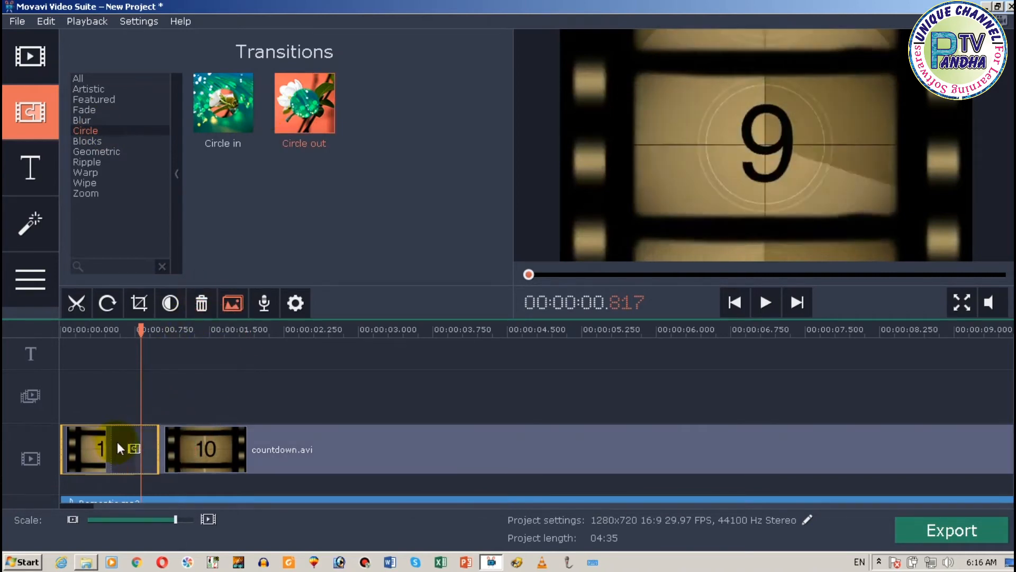
{"action": "double_click", "coordinate": [117, 440]}
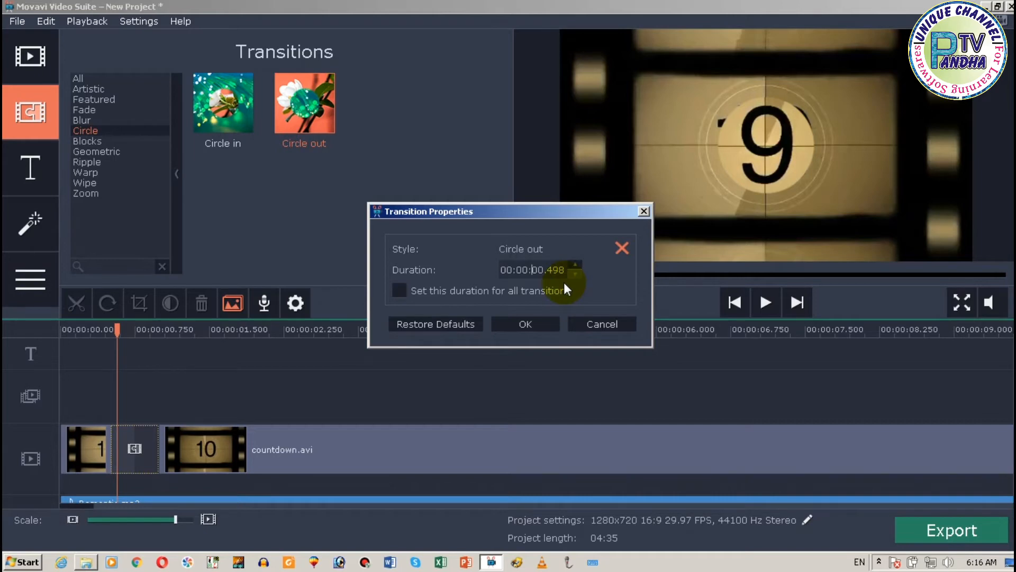
{"action": "left_click", "coordinate": [526, 324]}
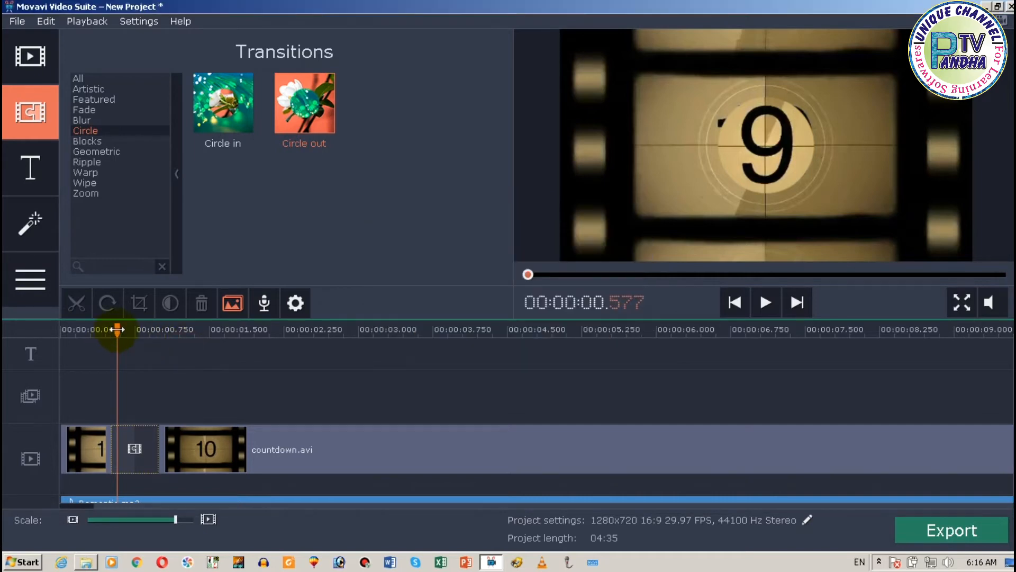
Step: Play the Circle out transition from the start of the timeline, then return the playhead to the beginning
{"action": "left_click_drag", "start_coordinate": [117, 329], "coordinate": [44, 330]}
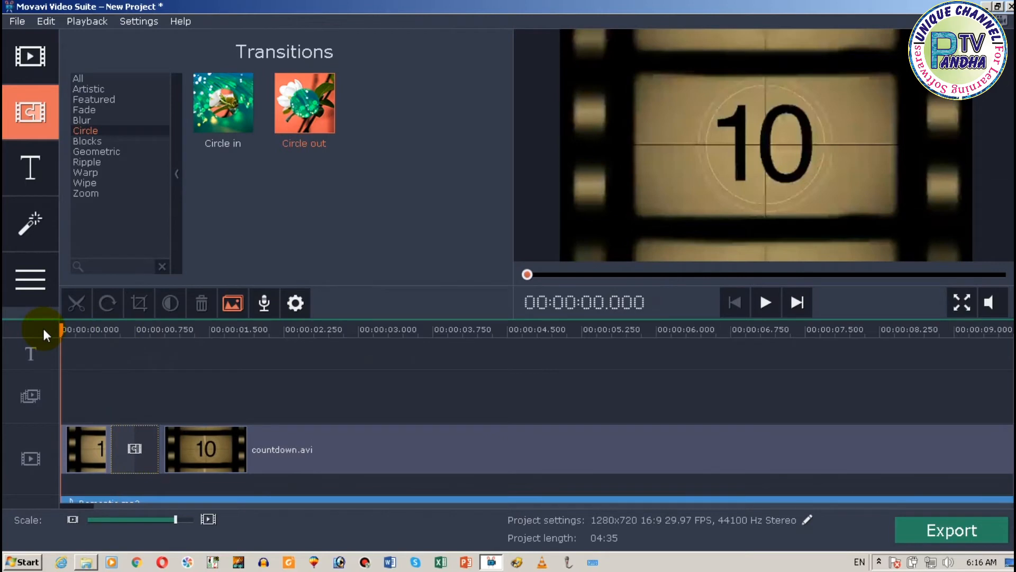
{"action": "key", "text": "space"}
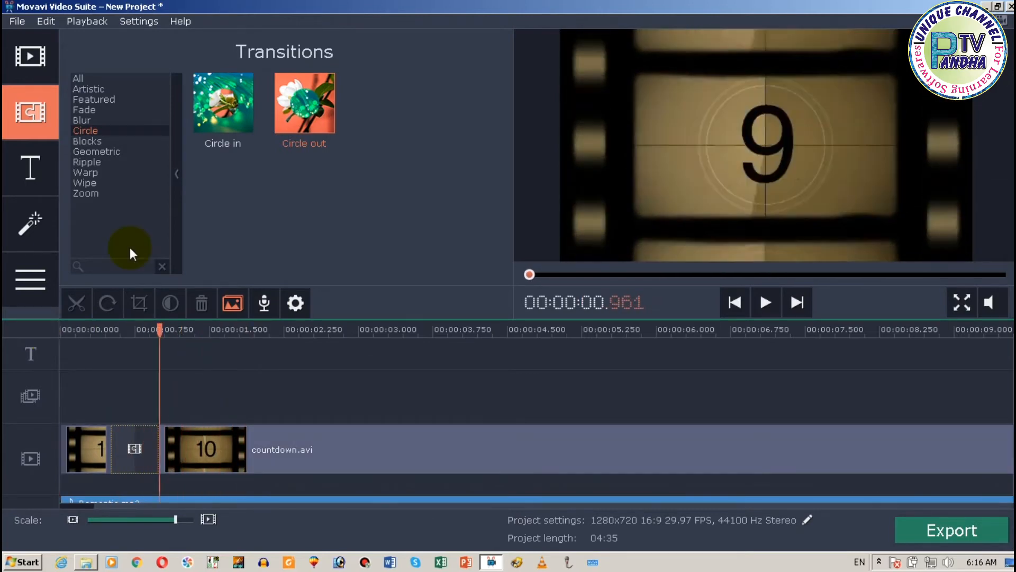
{"action": "left_click_drag", "start_coordinate": [159, 331], "coordinate": [54, 361]}
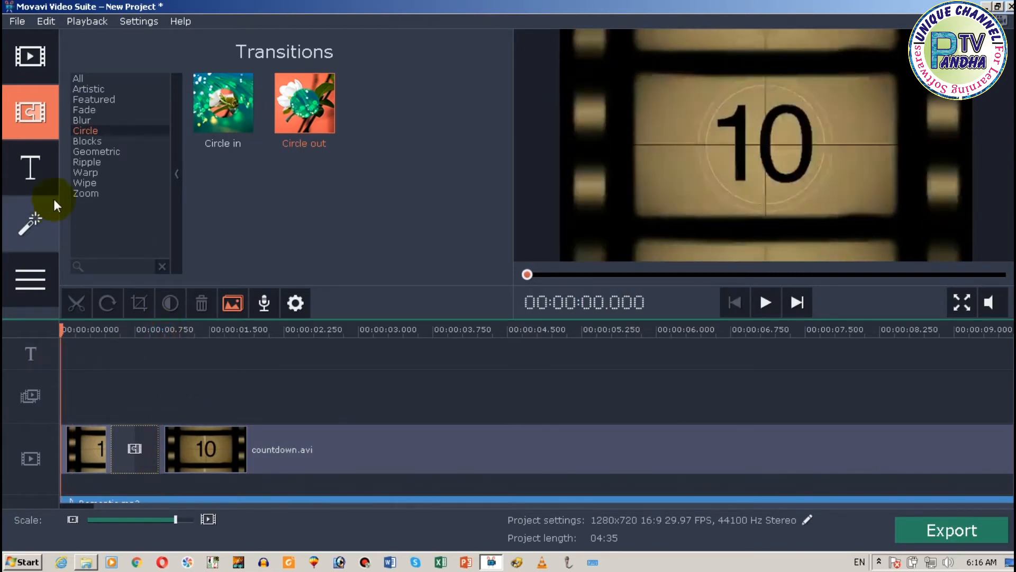
Step: Add the Red Gradient background to the video track and place it between the two countdown pieces
{"action": "left_click", "coordinate": [46, 52]}
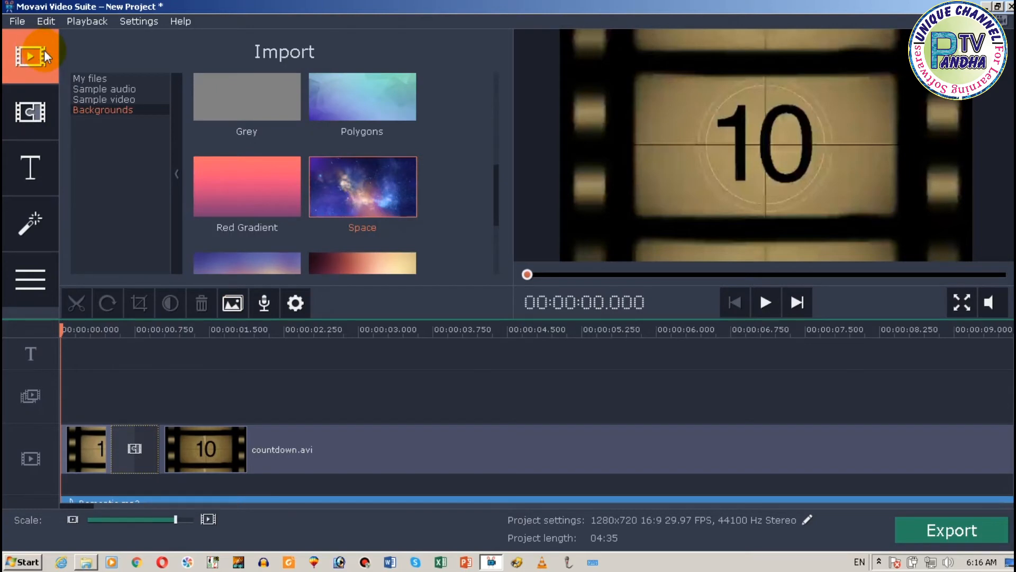
{"action": "left_click_drag", "start_coordinate": [247, 186], "coordinate": [137, 427]}
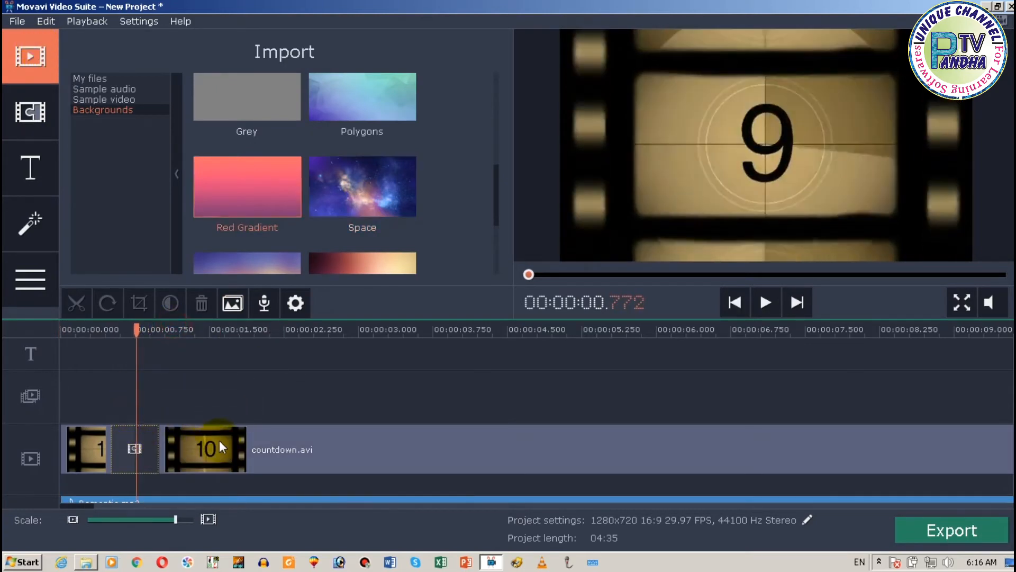
{"action": "left_click", "coordinate": [73, 519]}
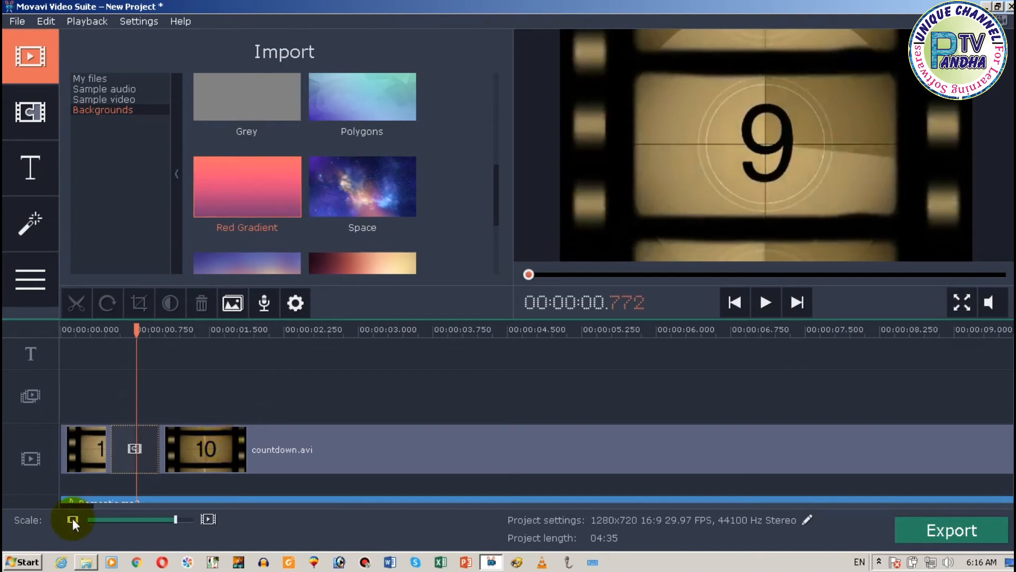
{"action": "left_click", "coordinate": [599, 467]}
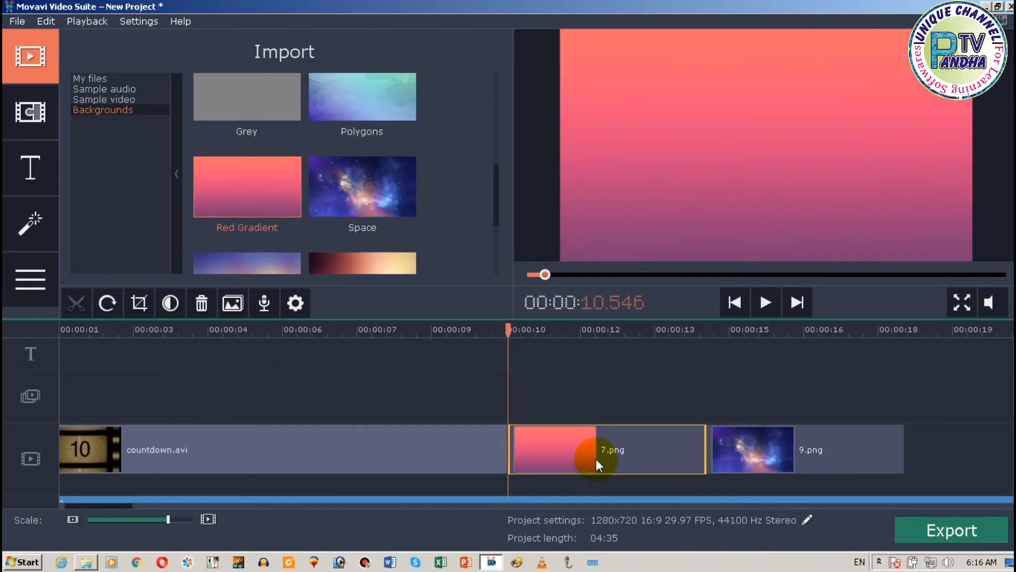
{"action": "left_click_drag", "start_coordinate": [596, 459], "coordinate": [90, 450]}
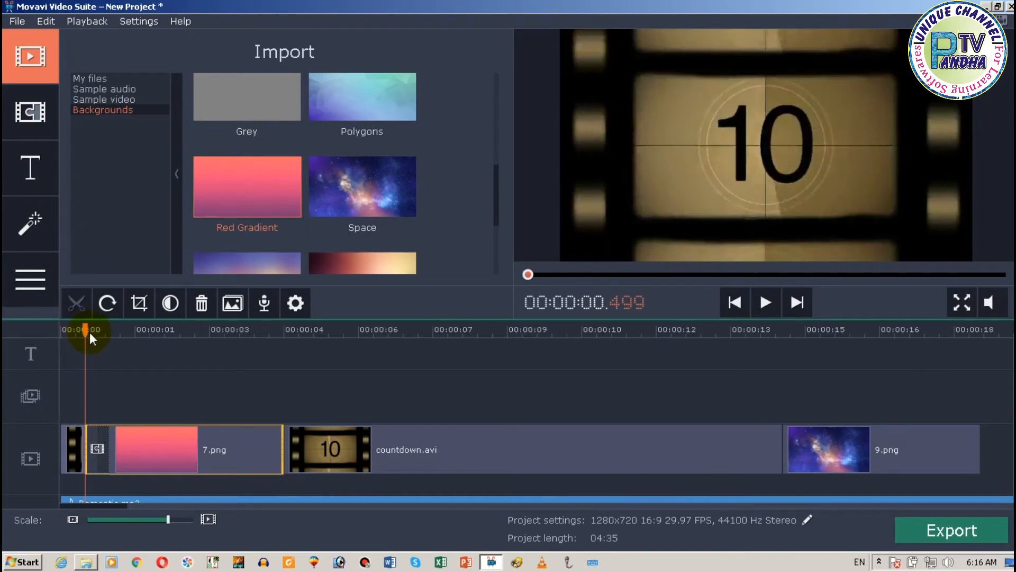
Step: Play the transition from the first countdown piece into the red gradient, then return to the beginning
{"action": "left_click_drag", "start_coordinate": [90, 334], "coordinate": [12, 331]}
{"action": "key", "text": "space"}
{"action": "key", "text": "space"}
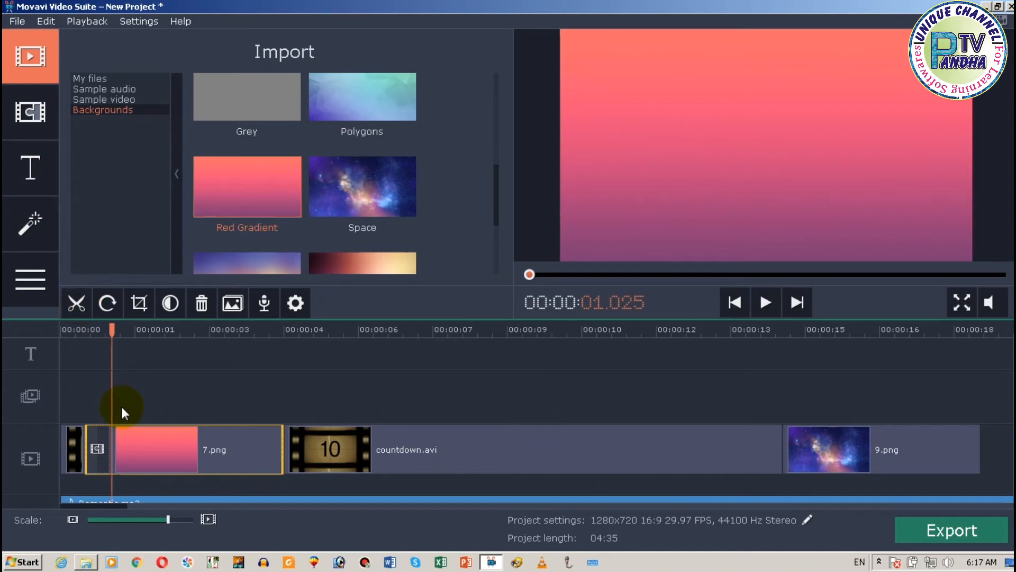
{"action": "left_click_drag", "start_coordinate": [112, 330], "coordinate": [4, 336]}
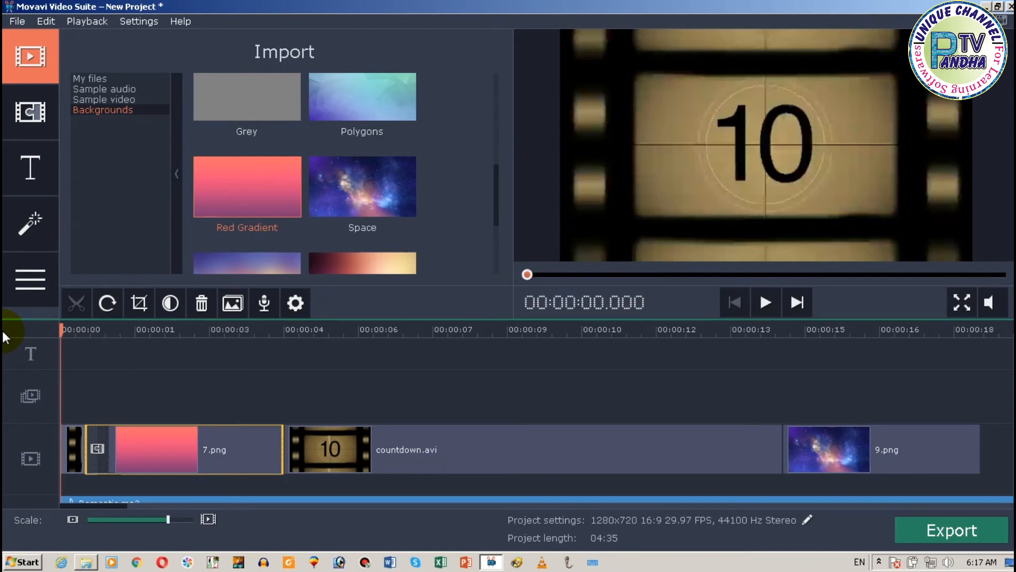
Step: Rotate the first countdown piece 90° counterclockwise and preview it from the start of the timeline
{"action": "left_click", "coordinate": [69, 446]}
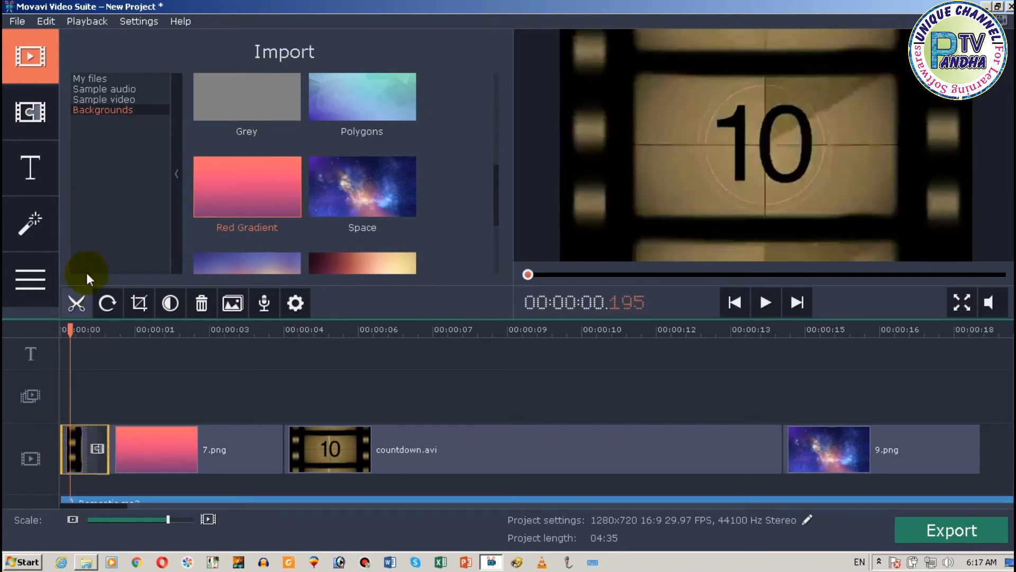
{"action": "left_click", "coordinate": [107, 303]}
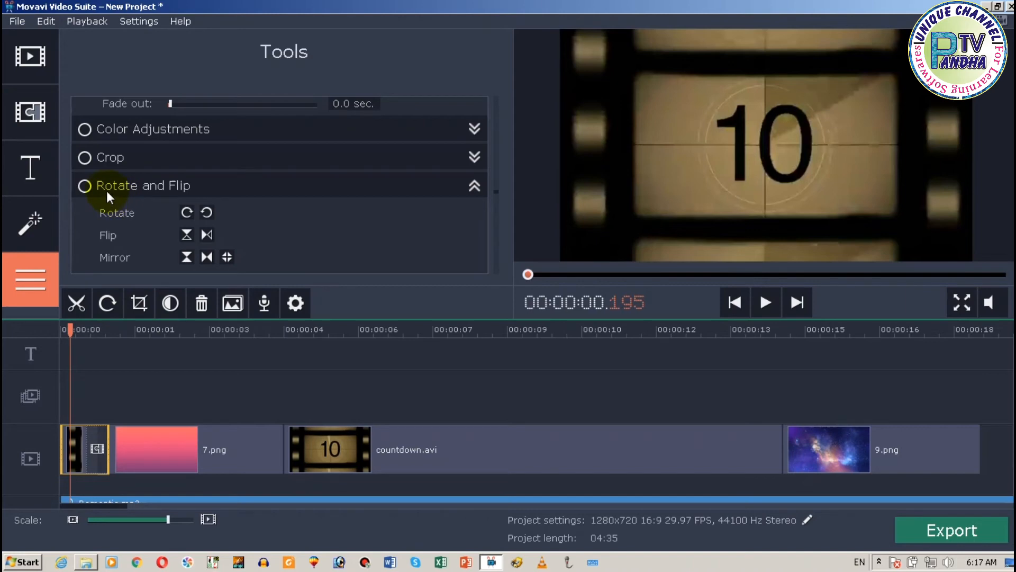
{"action": "left_click", "coordinate": [197, 214]}
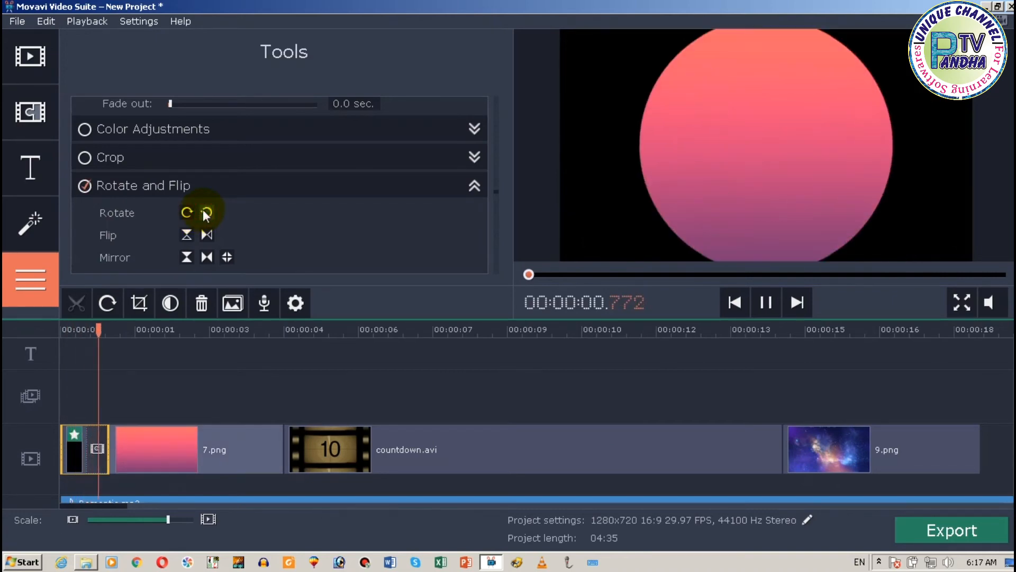
{"action": "left_click_drag", "start_coordinate": [114, 330], "coordinate": [3, 339]}
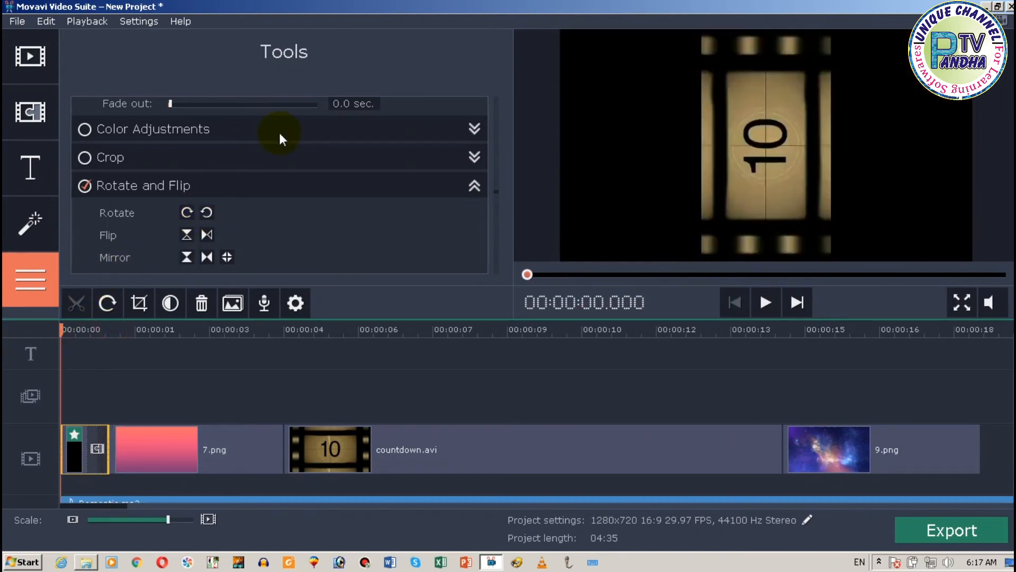
Step: Rotate the first countdown piece counterclockwise back to upright, then flip it horizontally and back
{"action": "left_click", "coordinate": [207, 213]}
{"action": "left_click", "coordinate": [208, 213]}
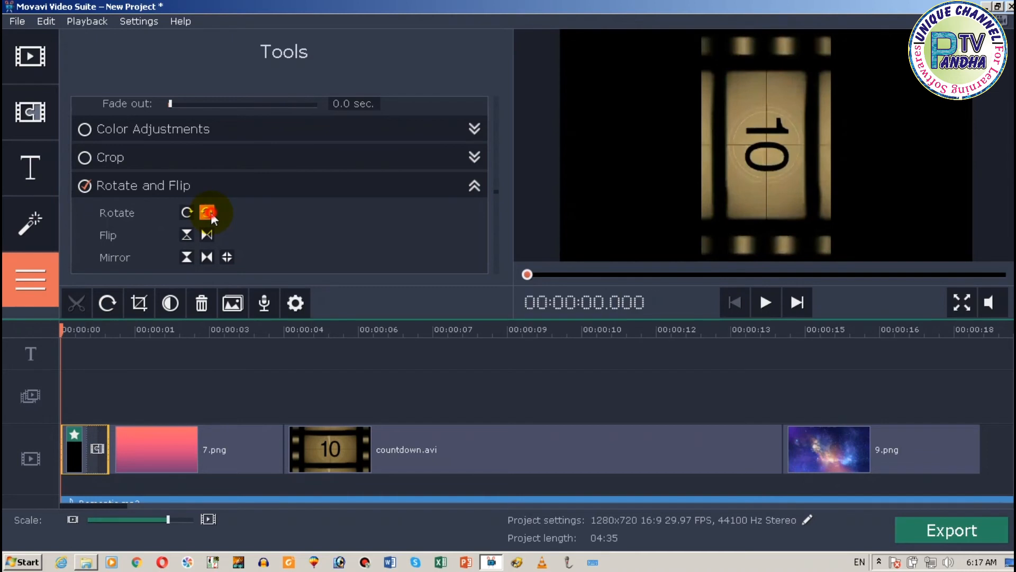
{"action": "left_click", "coordinate": [207, 213]}
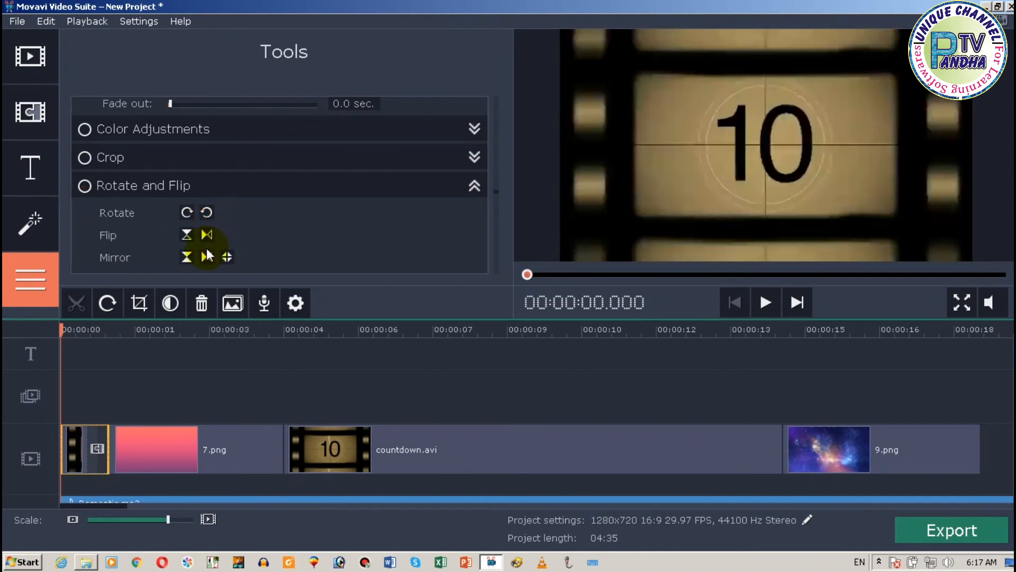
{"action": "left_click", "coordinate": [206, 233]}
{"action": "left_click", "coordinate": [205, 233]}
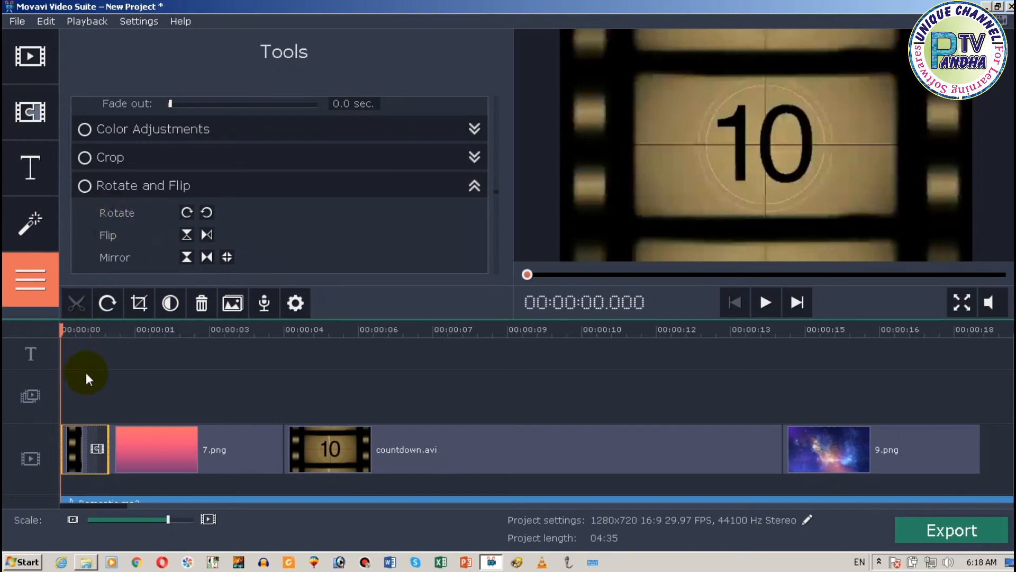
Step: Return to the background library and place the playhead at 00:00:01.725 within the red gradient clip
{"action": "left_click", "coordinate": [32, 60]}
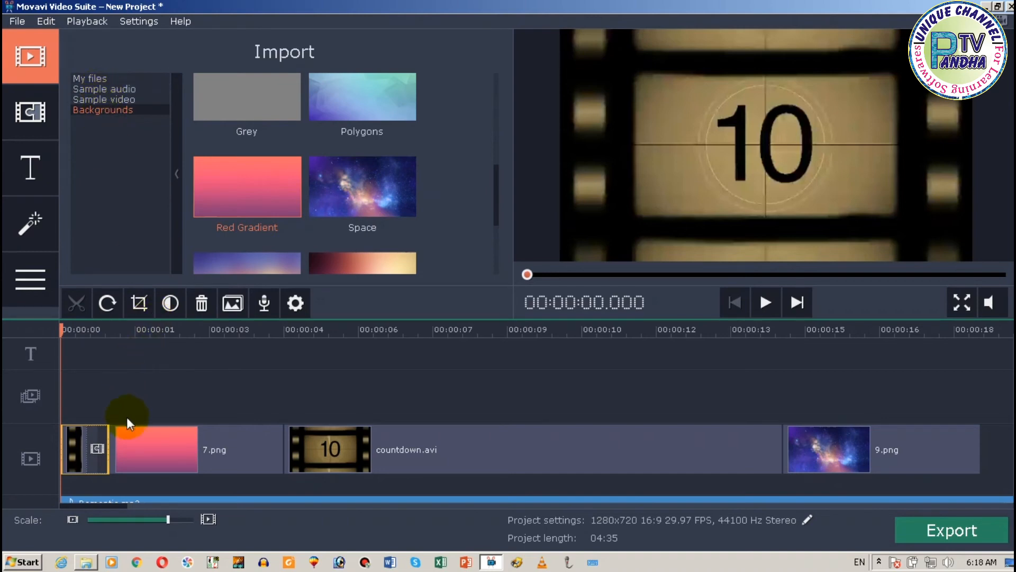
{"action": "left_click_drag", "start_coordinate": [117, 338], "coordinate": [146, 334]}
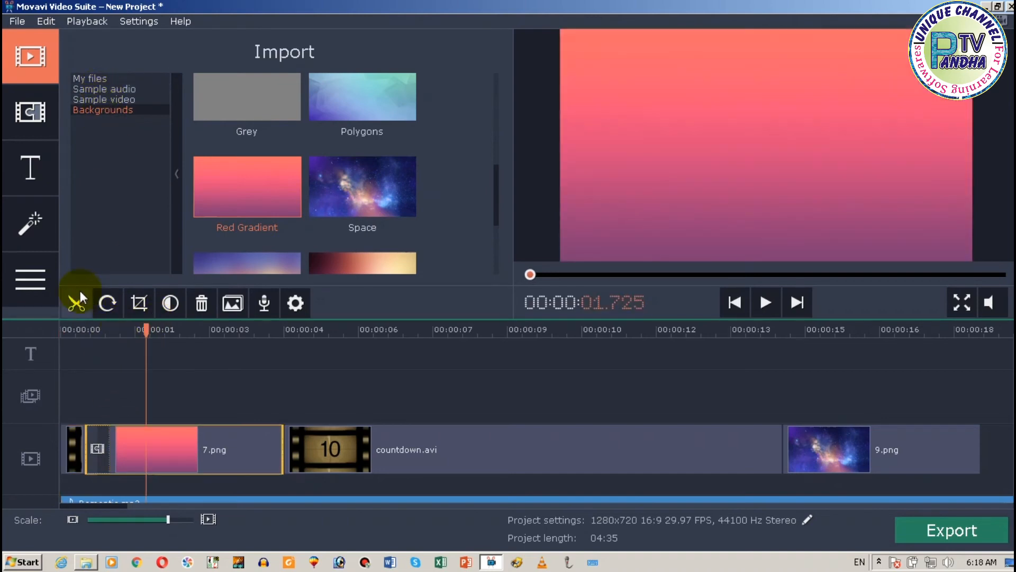